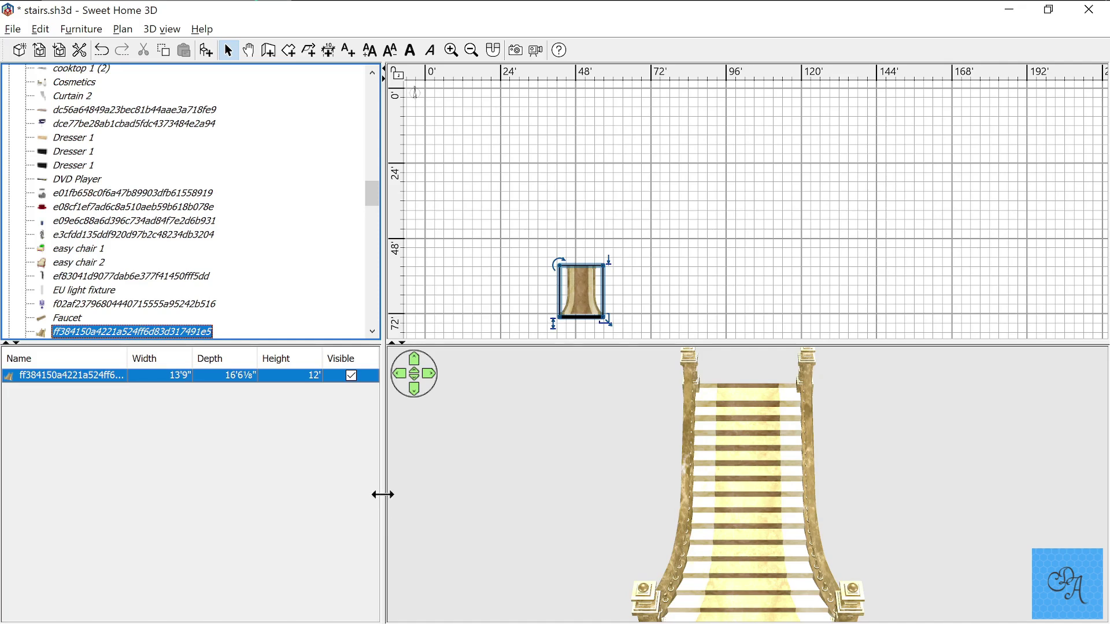
# - Collapse the furniture list to the left edge to widen the plan and 3D views
pyautogui.moveTo(382, 494); pyautogui.dragTo(4, 409)
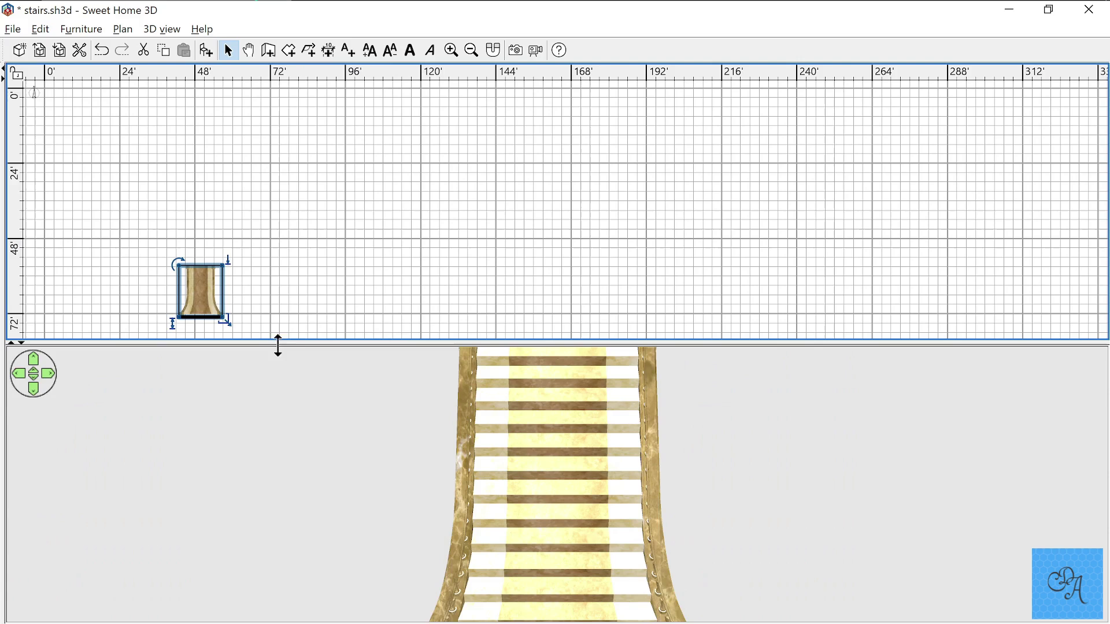
# - Hide the floor plan so the 3D view fills the window, and pull back from the stairs
pyautogui.moveTo(278, 344); pyautogui.dragTo(322, 9)
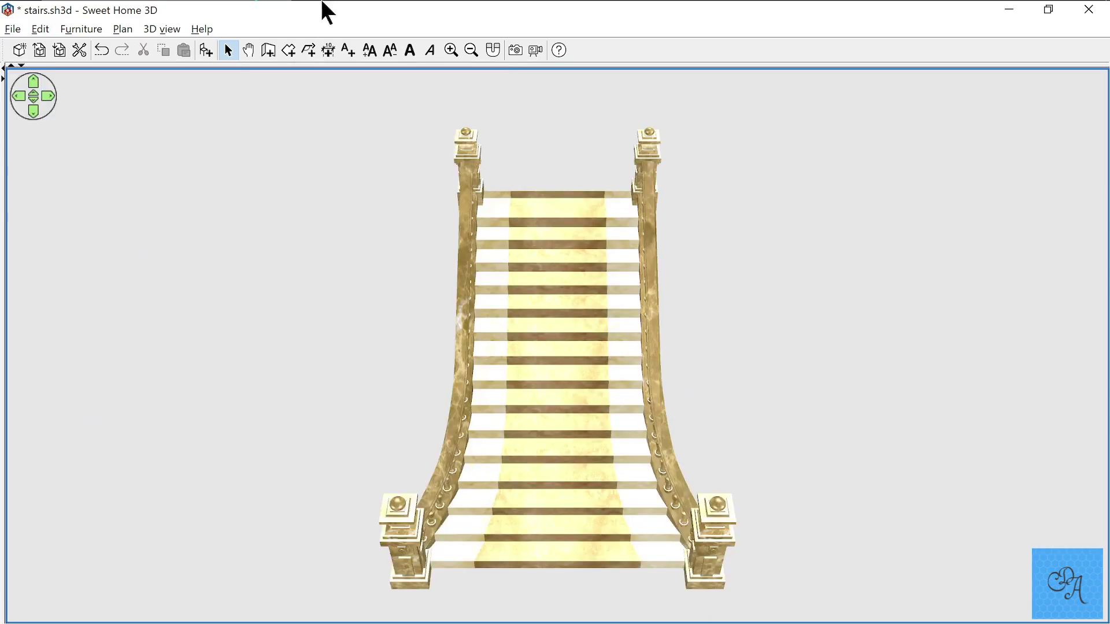
pyautogui.moveTo(453, 460); pyautogui.dragTo(986, 382)
pyautogui.scroll(-2, 446, 422)
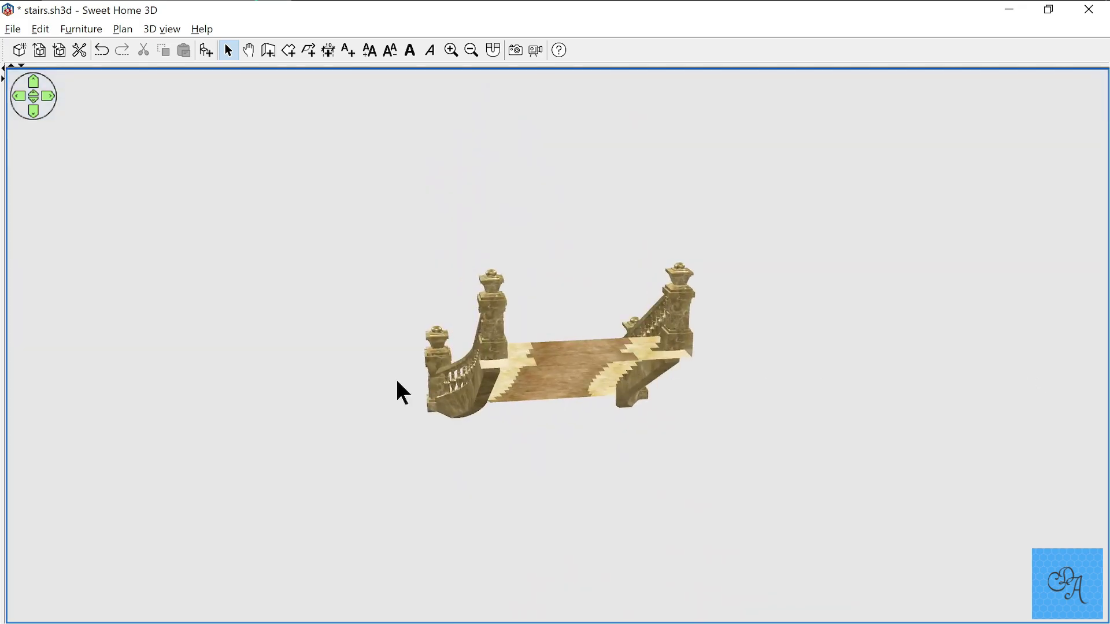
# - Orbit and zoom around the marble-and-gold staircase, ending on a front view looking down
pyautogui.moveTo(397, 381); pyautogui.dragTo(737, 328)
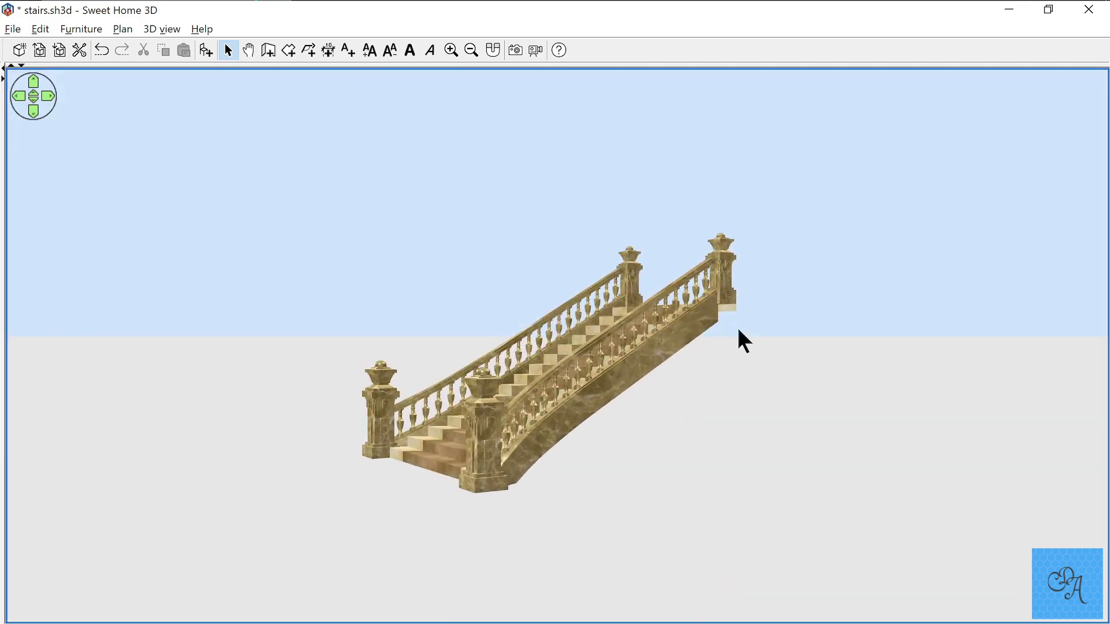
pyautogui.moveTo(377, 395); pyautogui.dragTo(504, 339)
pyautogui.scroll(8, 538, 383)
pyautogui.scroll(-6, 561, 503)
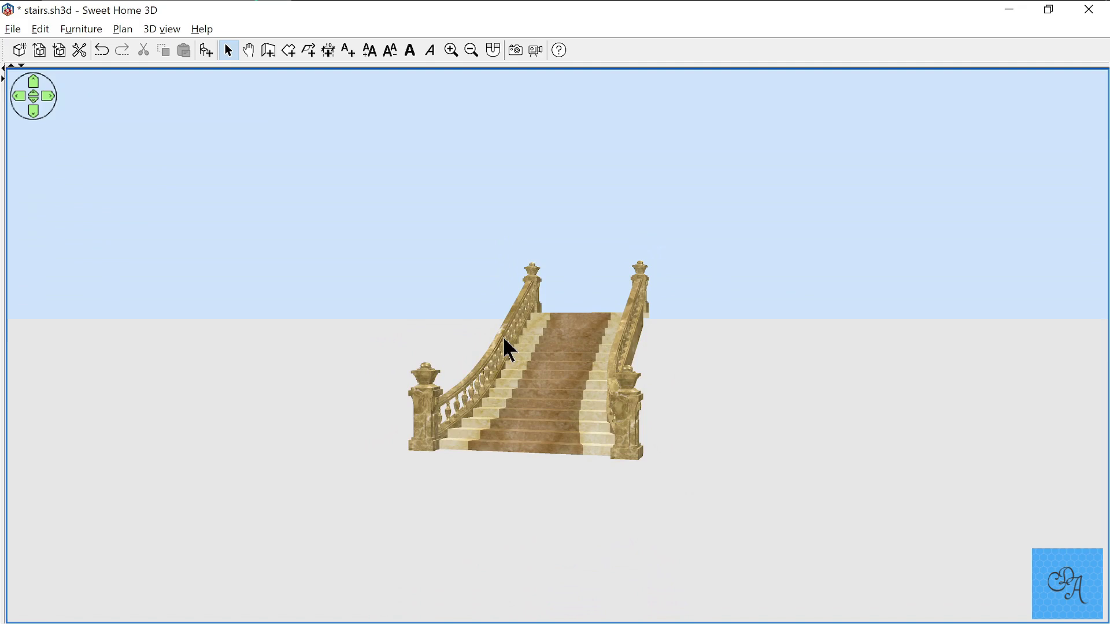
pyautogui.moveTo(504, 338); pyautogui.dragTo(546, 310)
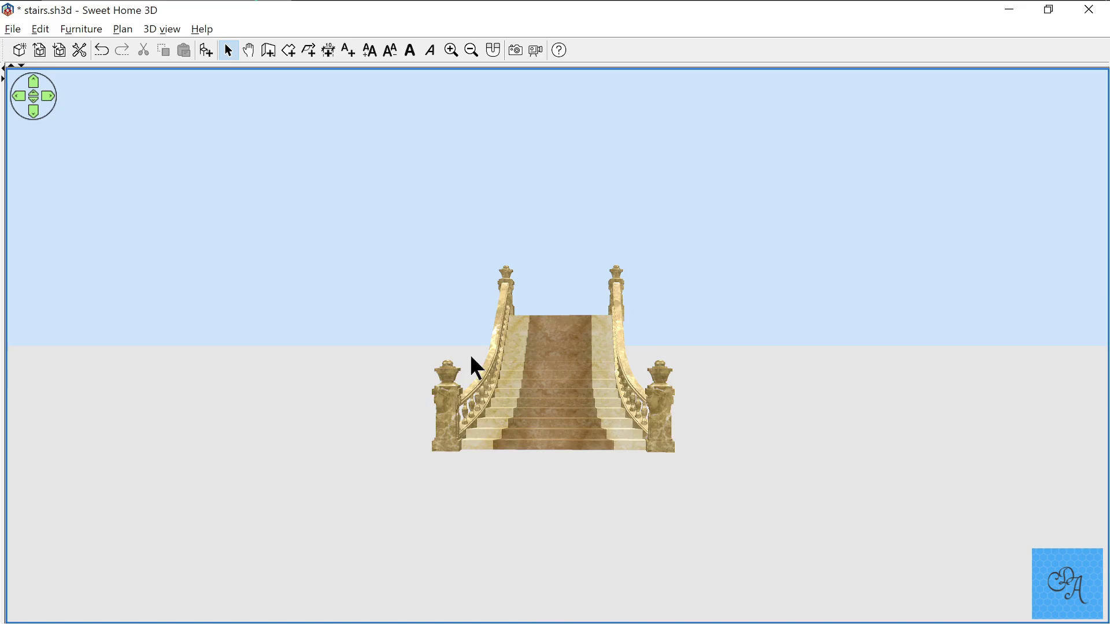
pyautogui.moveTo(470, 364); pyautogui.dragTo(484, 396)
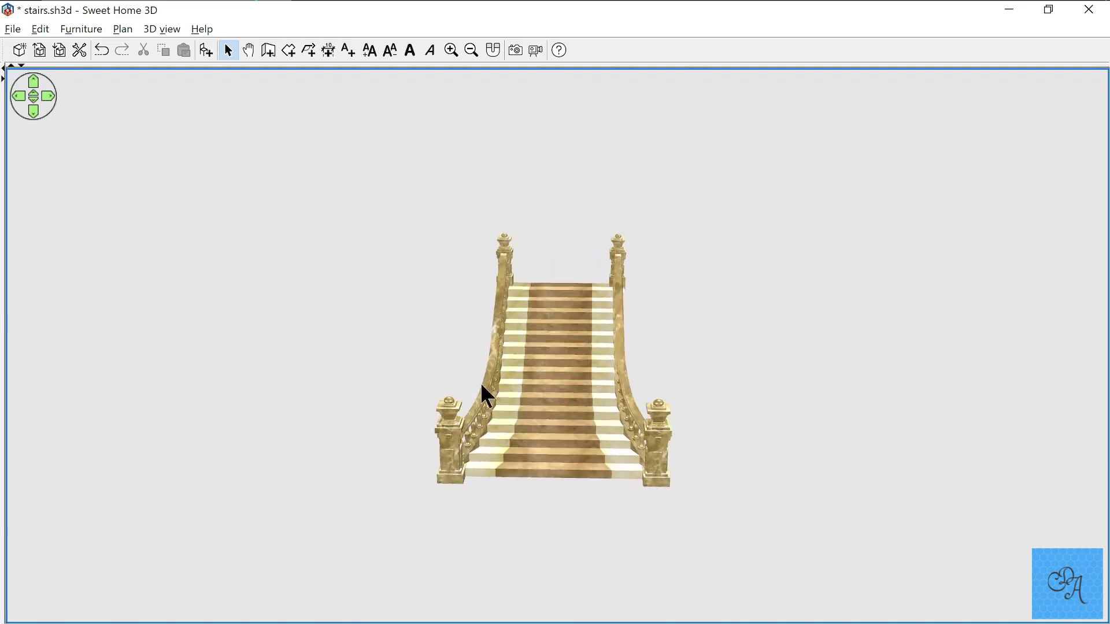
# - Bring up the 3D view context menu over the staircase
pyautogui.rightClick(476, 383)
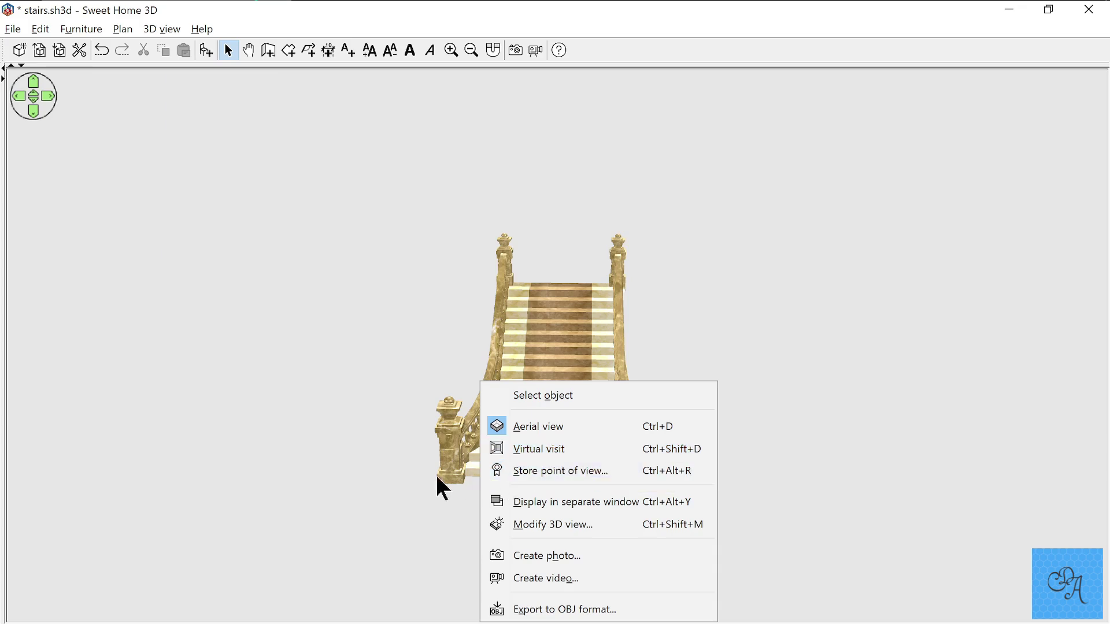
# - Switch the 3D view to Virtual visit and walk toward the staircase
pyautogui.click(520, 457)
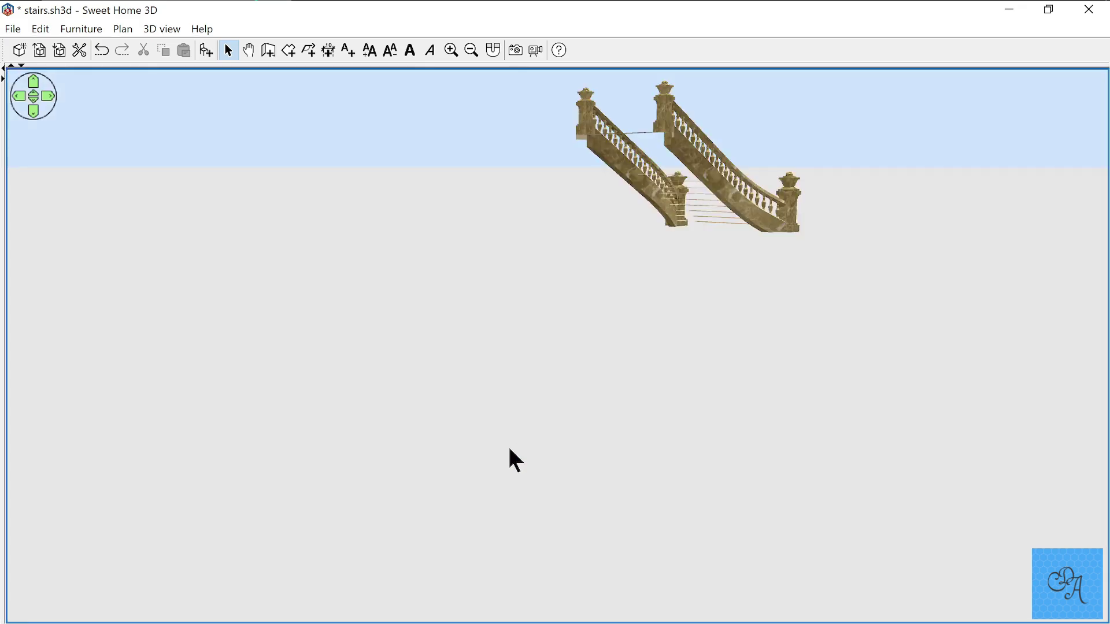
pyautogui.moveTo(470, 456); pyautogui.dragTo(533, 428)
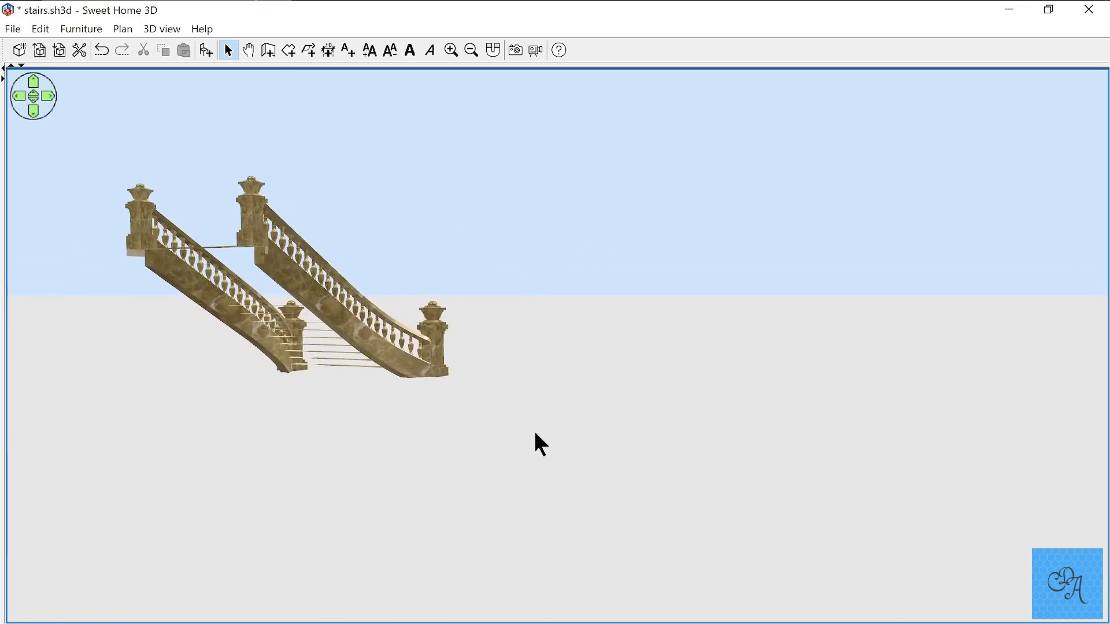
pyautogui.press('Up')
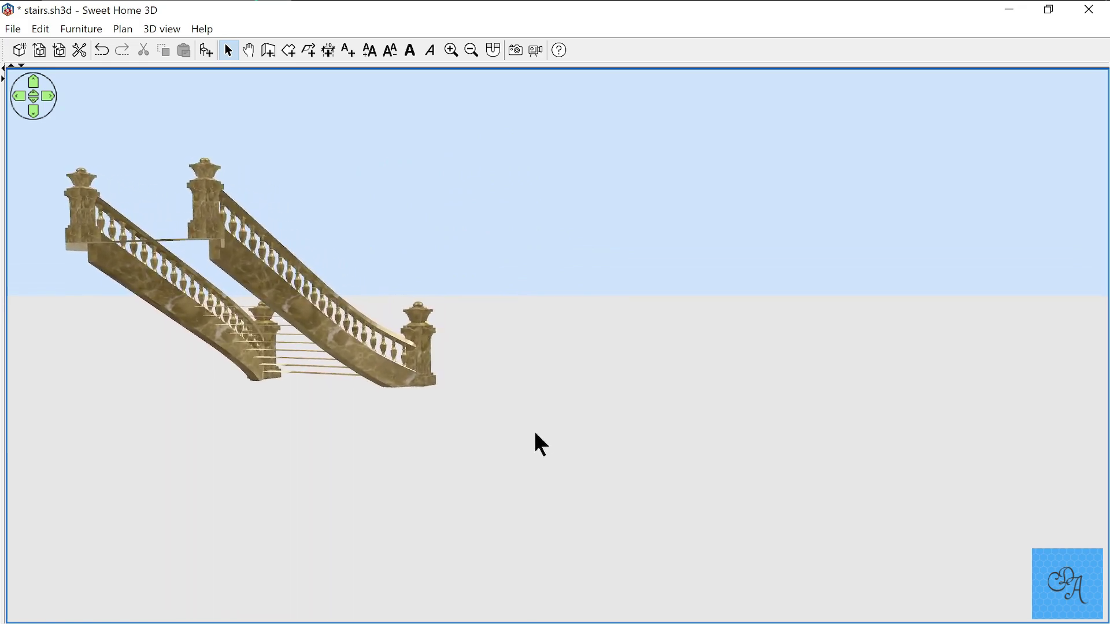
pyautogui.press('Up')
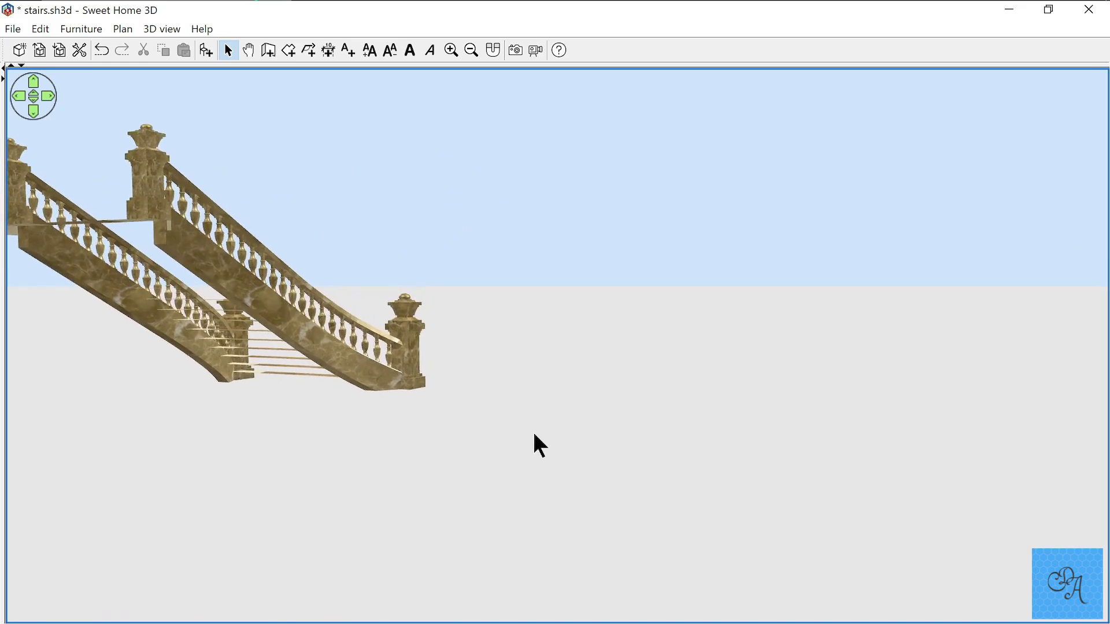
# - Turn to face the stairs and walk up to and past the newel post
pyautogui.moveTo(534, 434)
pyautogui.mouseDown()
pyautogui.moveTo(528, 421)
pyautogui.moveTo(516, 426)
pyautogui.mouseUp()
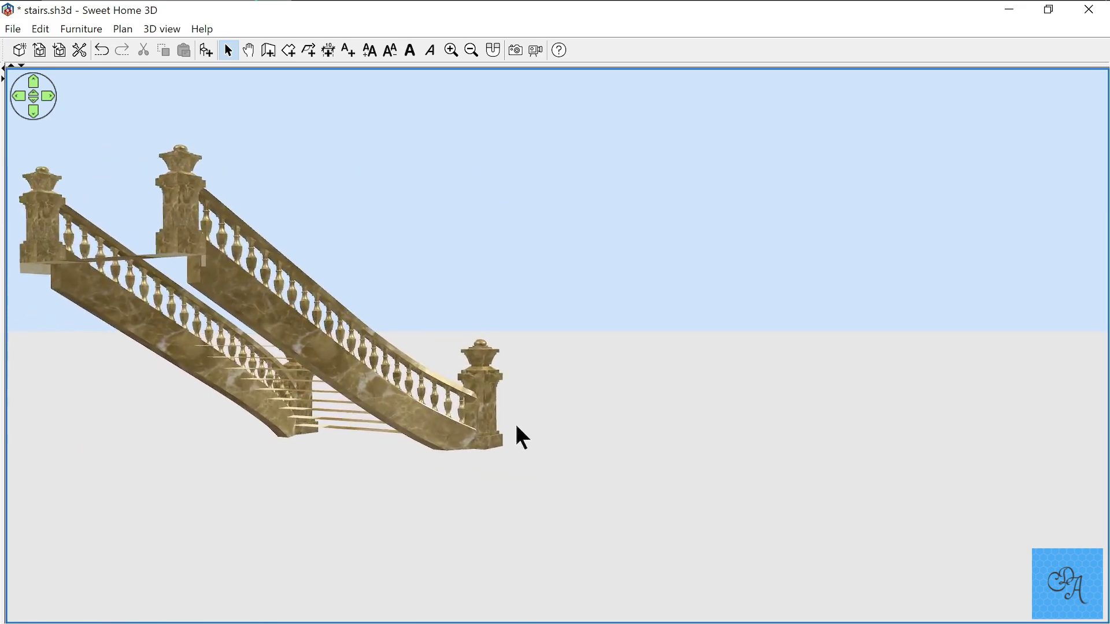
pyautogui.press('Up')
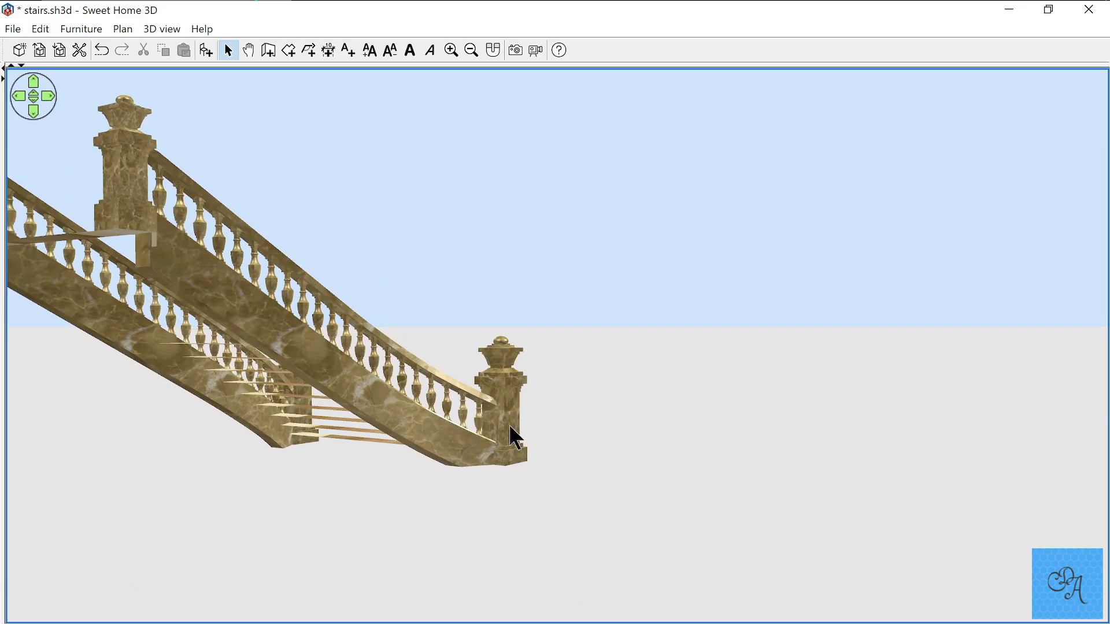
pyautogui.press('Up')
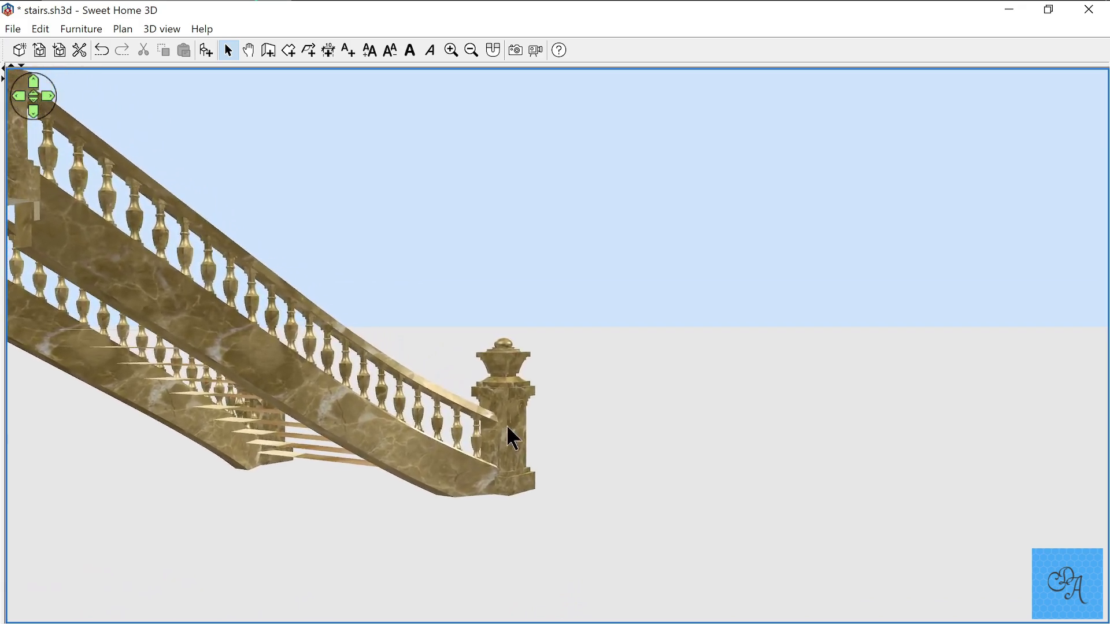
pyautogui.press('Up')
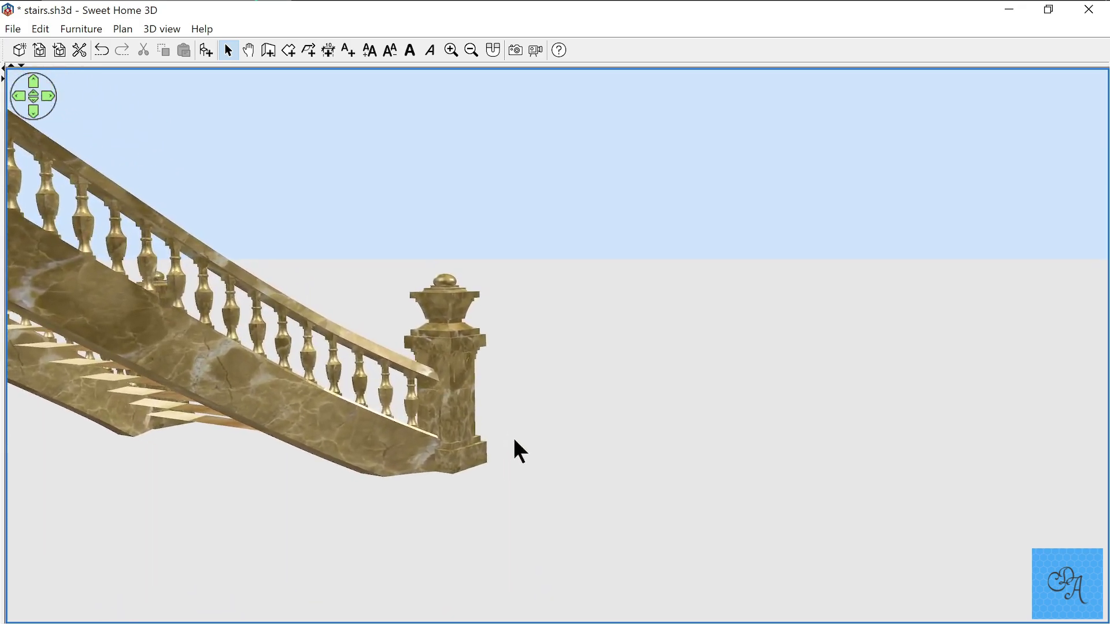
pyautogui.press('Up')
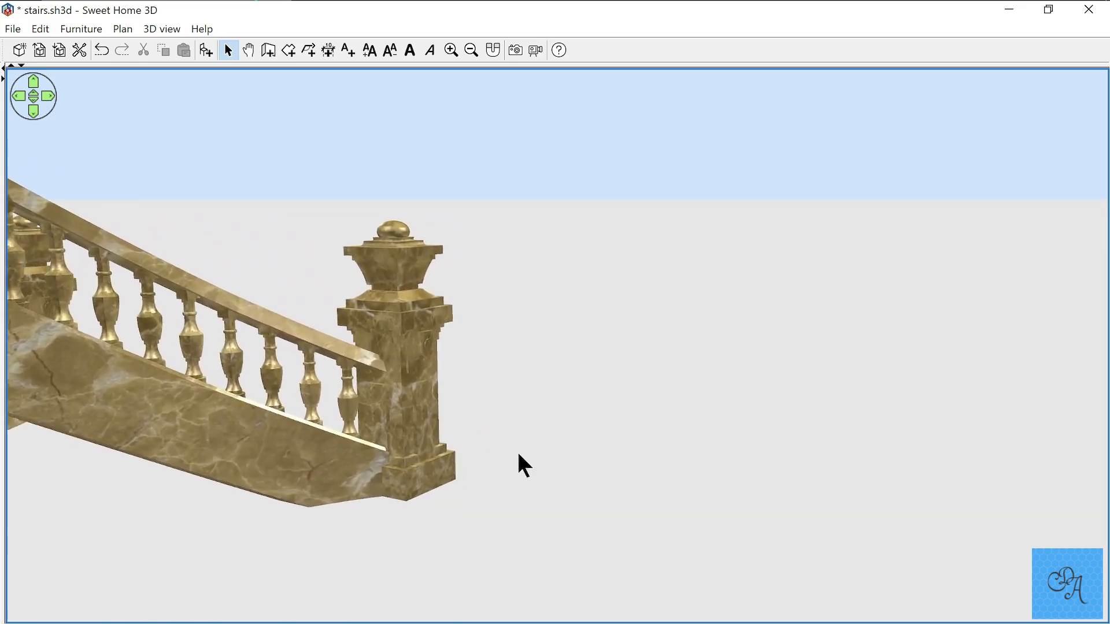
pyautogui.press('Up')
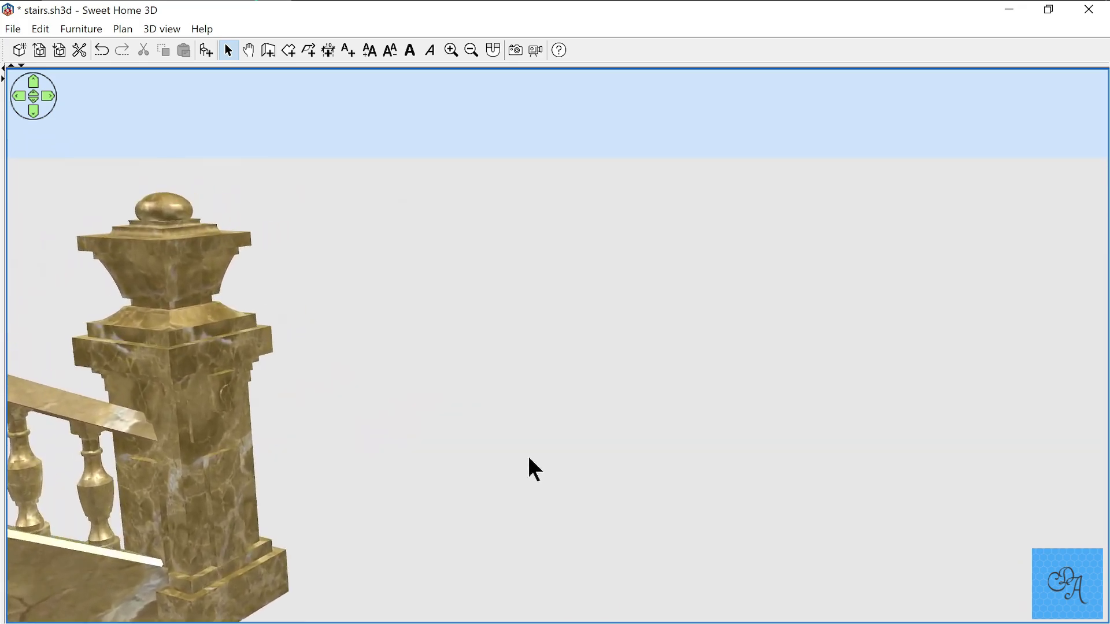
pyautogui.press('Up')
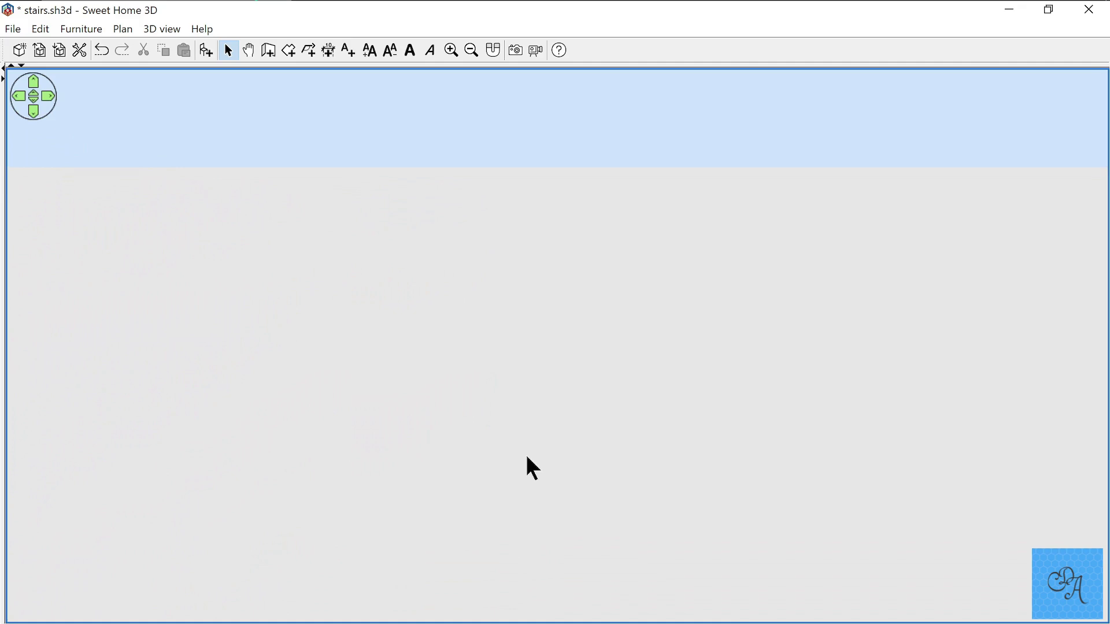
# - Step back to the railing, then turn and walk forward to the grand staircase's base
pyautogui.press('Down')
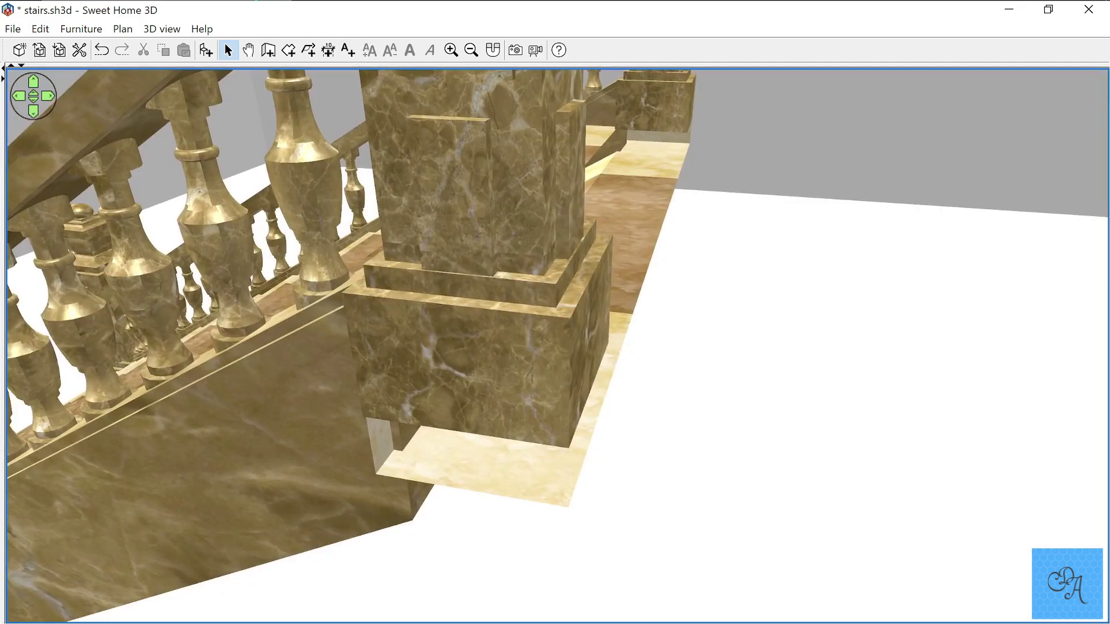
pyautogui.press('Down')
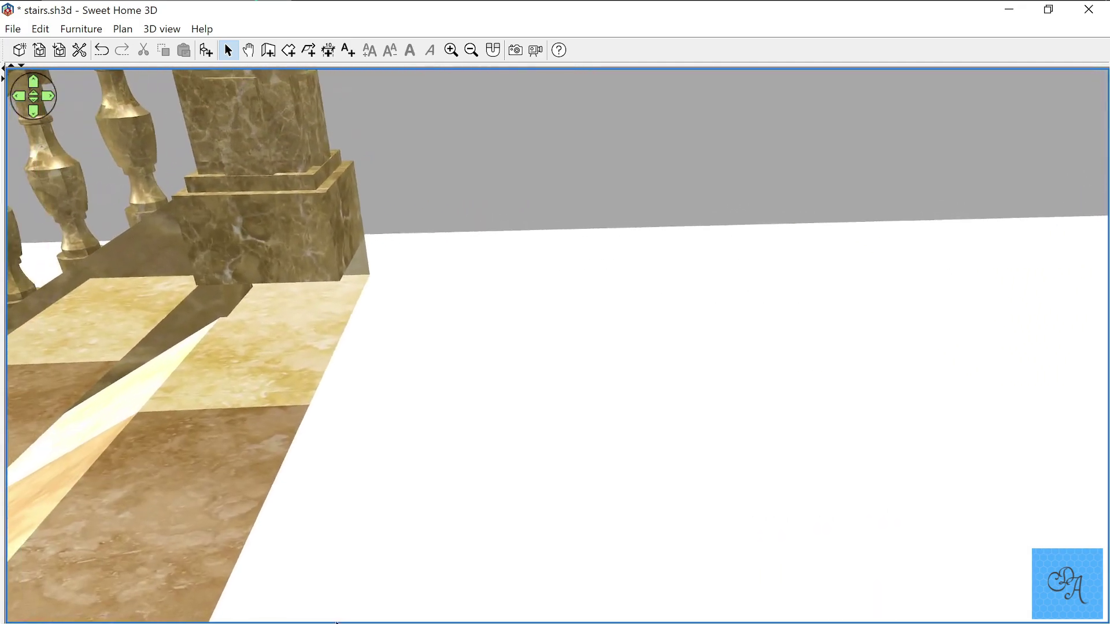
pyautogui.press('Up')
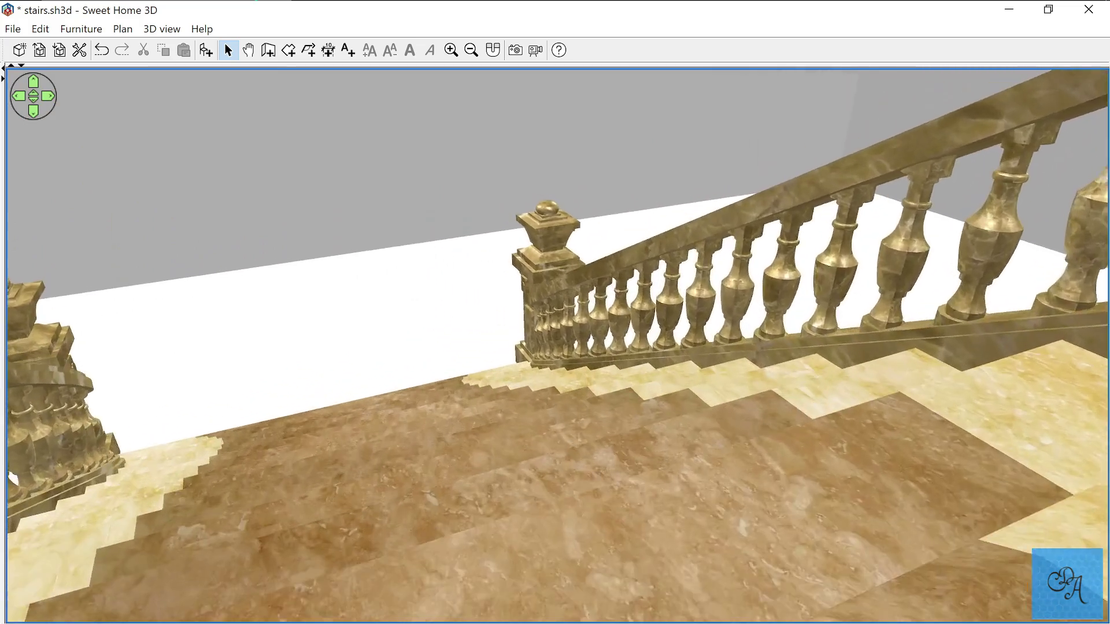
pyautogui.press('Left')
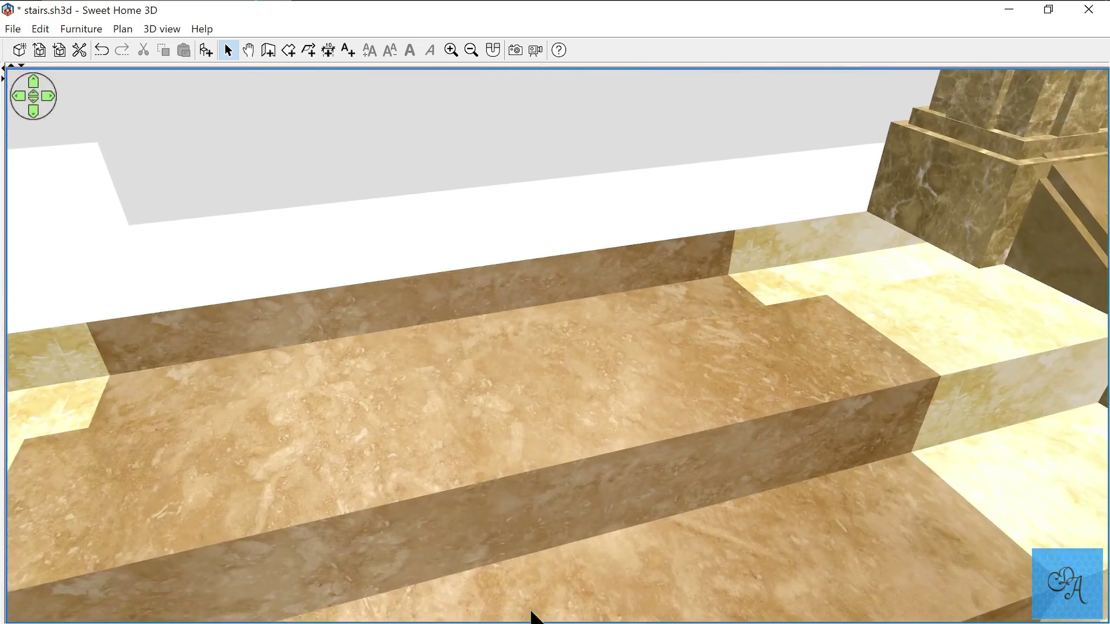
pyautogui.moveTo(531, 616); pyautogui.dragTo(425, 593)
pyautogui.press('Left')
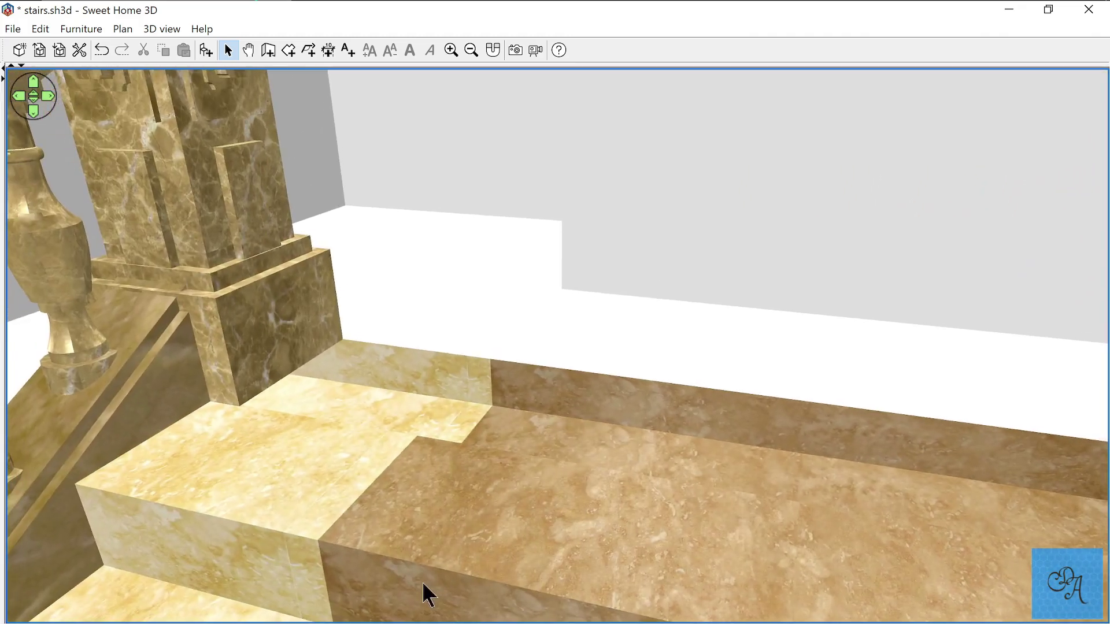
pyautogui.press('Up')
pyautogui.press('Up')
pyautogui.press('Up')
pyautogui.press('Up')
pyautogui.press('Up')
pyautogui.press('Up')
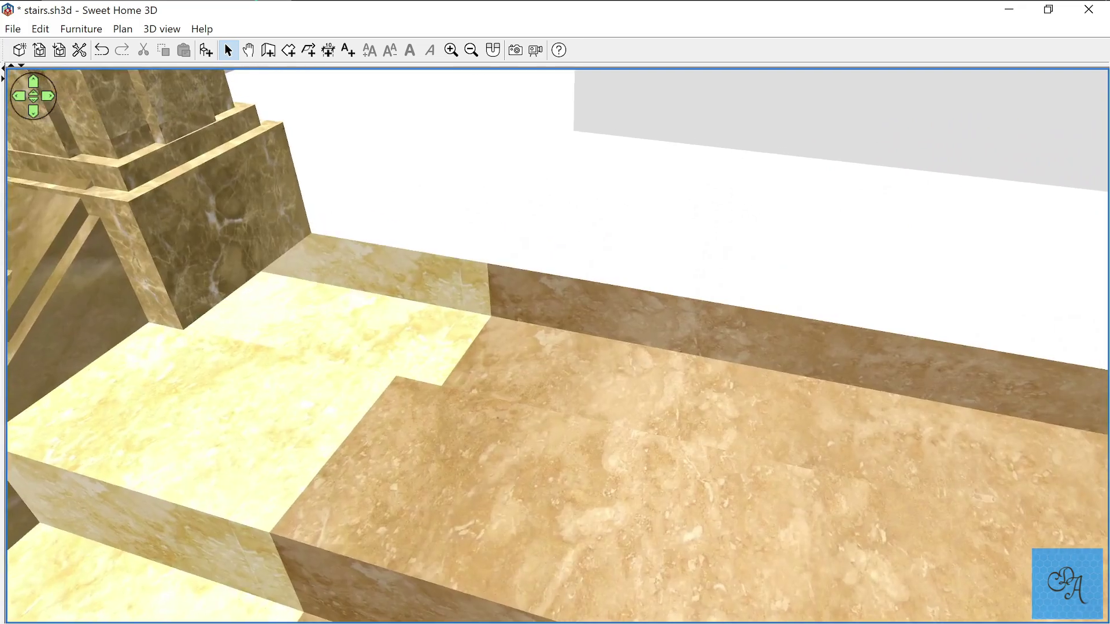
pyautogui.press('Up')
pyautogui.press('Up')
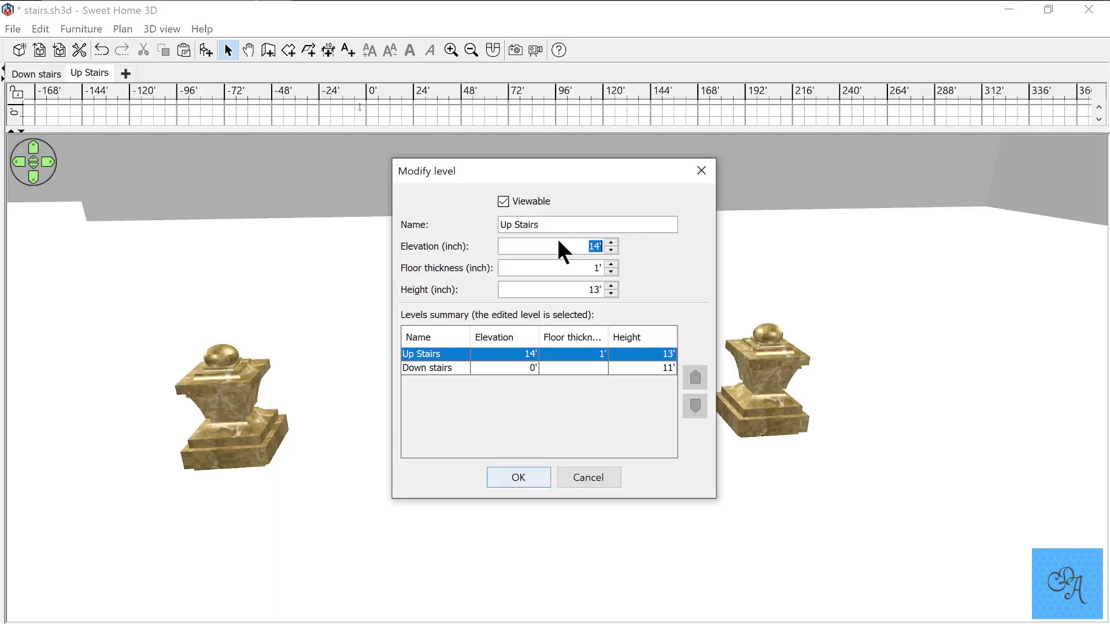
# - Enter 12' as the Up Stairs level elevation and confirm
pyautogui.write("12'")
pyautogui.press('Return')
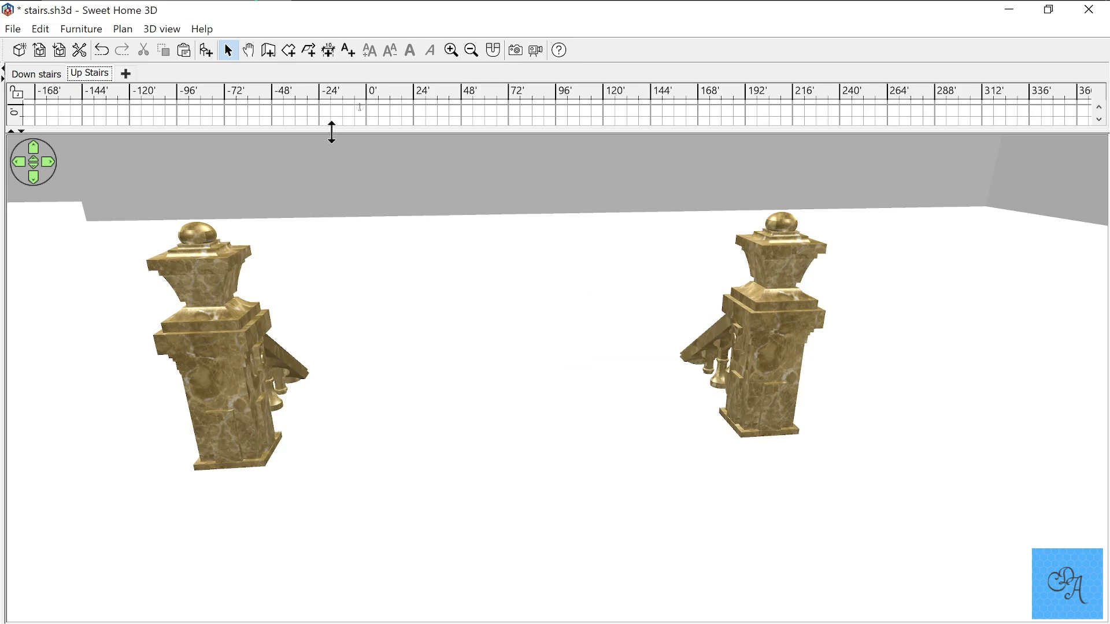
# - Adjust the plan/3D split and zoom in on the stair railing
pyautogui.moveTo(331, 133); pyautogui.dragTo(353, 12)
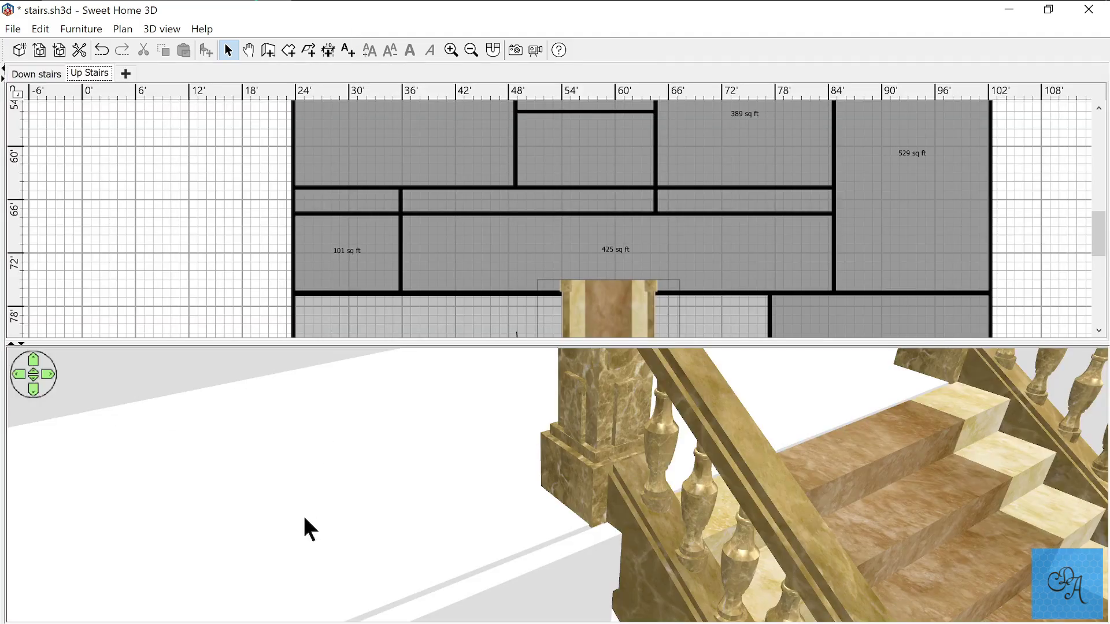
pyautogui.moveTo(304, 515); pyautogui.dragTo(396, 527)
pyautogui.scroll(2, 396, 527)
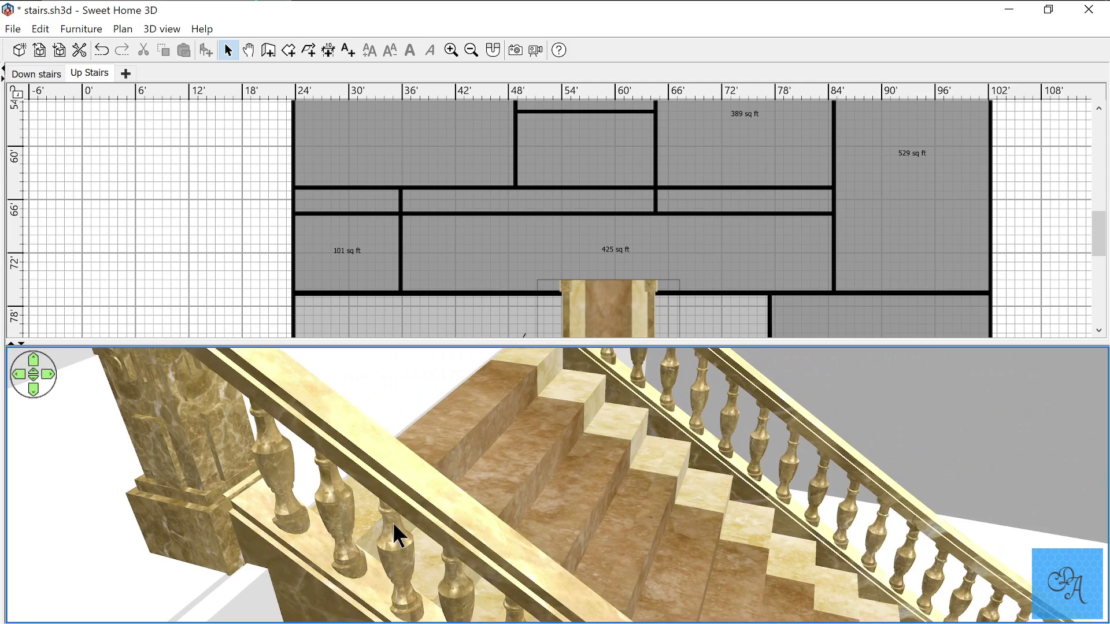
pyautogui.scroll(5, 397, 527)
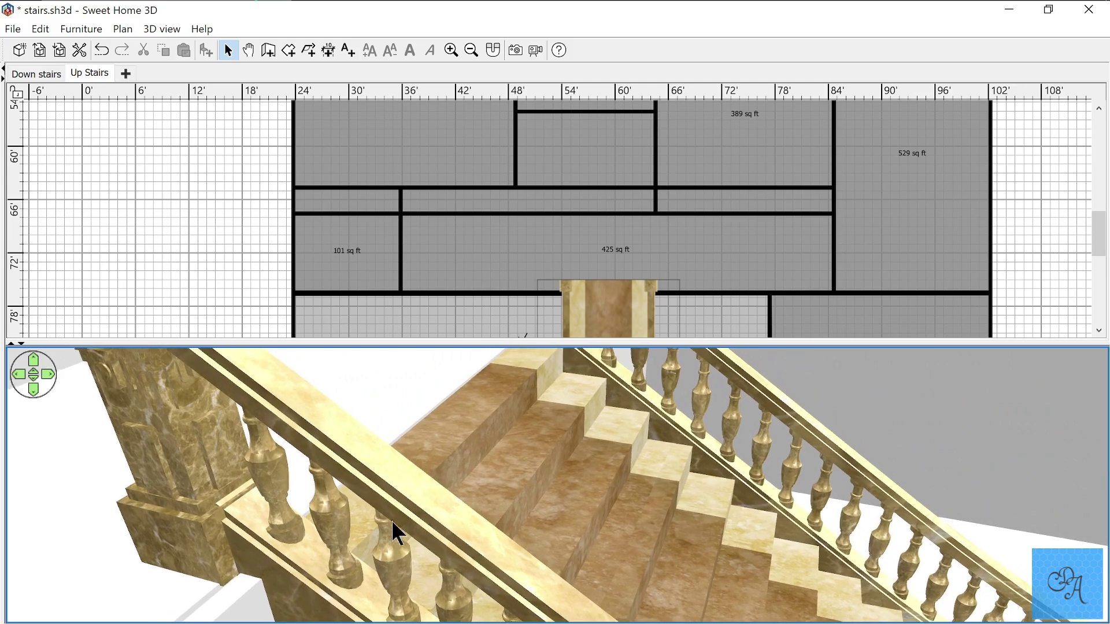
# - Move down along the stair steps, then tilt up and turn across the railings
pyautogui.moveTo(409, 526)
pyautogui.mouseDown()
pyautogui.moveTo(337, 568)
pyautogui.moveTo(314, 602)
pyautogui.mouseUp()
pyautogui.moveTo(390, 570)
pyautogui.mouseDown()
pyautogui.moveTo(389, 613)
pyautogui.moveTo(340, 619)
pyautogui.moveTo(350, 596)
pyautogui.mouseUp()
pyautogui.scroll(-3, 349, 598)
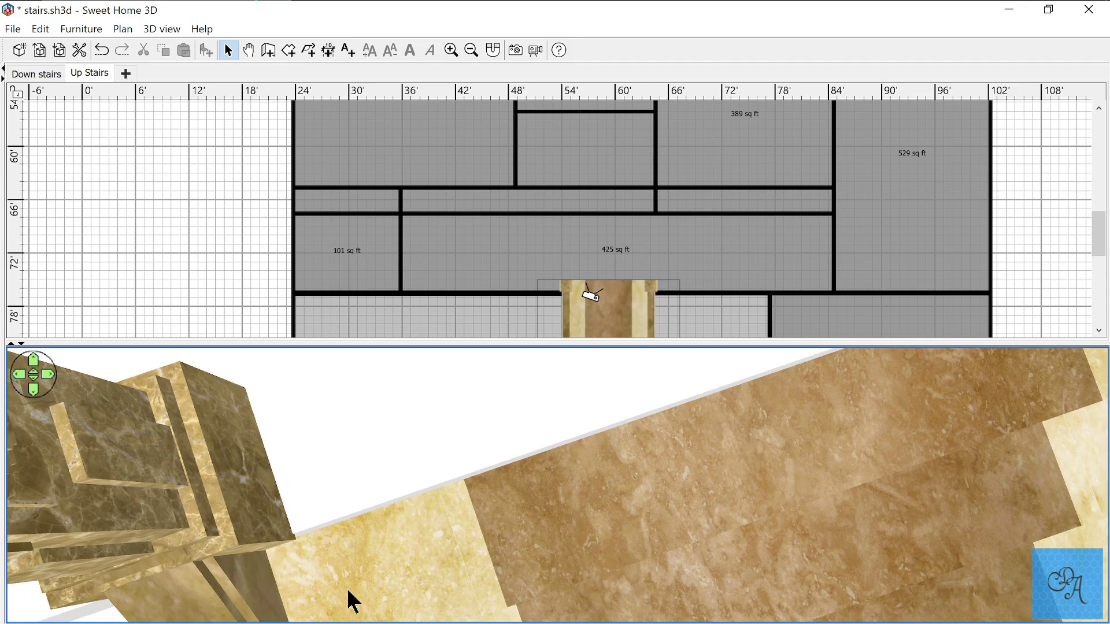
pyautogui.moveTo(347, 598)
pyautogui.mouseDown()
pyautogui.moveTo(315, 580)
pyautogui.moveTo(276, 521)
pyautogui.mouseUp()
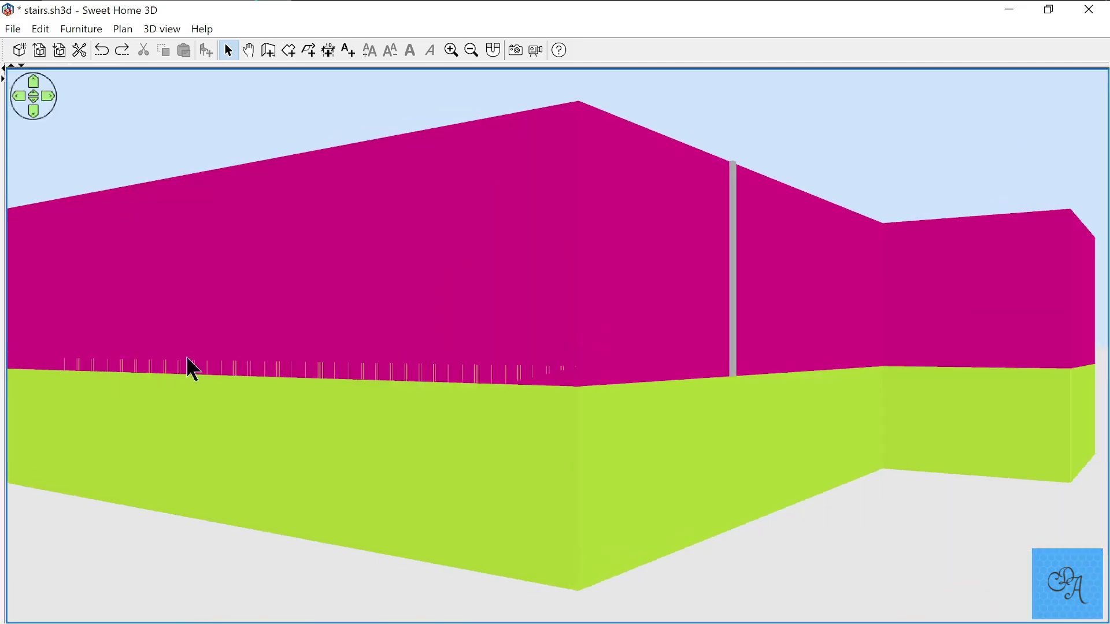
pyautogui.moveTo(185, 359); pyautogui.dragTo(277, 414)
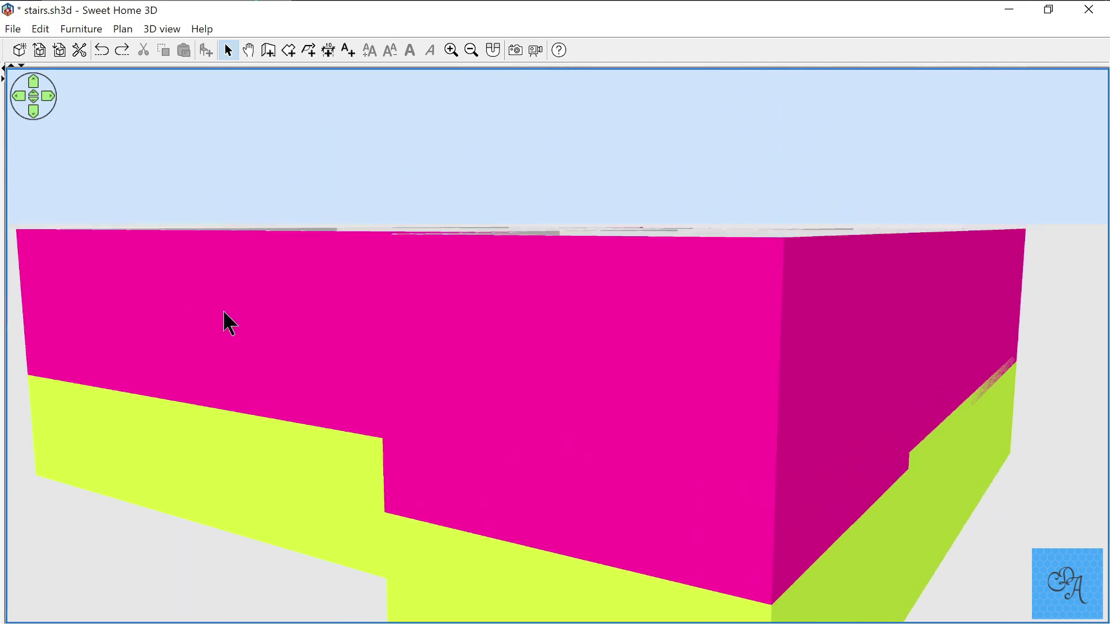
# - Orbit to face the long magenta wall and bring the plan back above the 3D view
pyautogui.moveTo(225, 314); pyautogui.dragTo(111, 340)
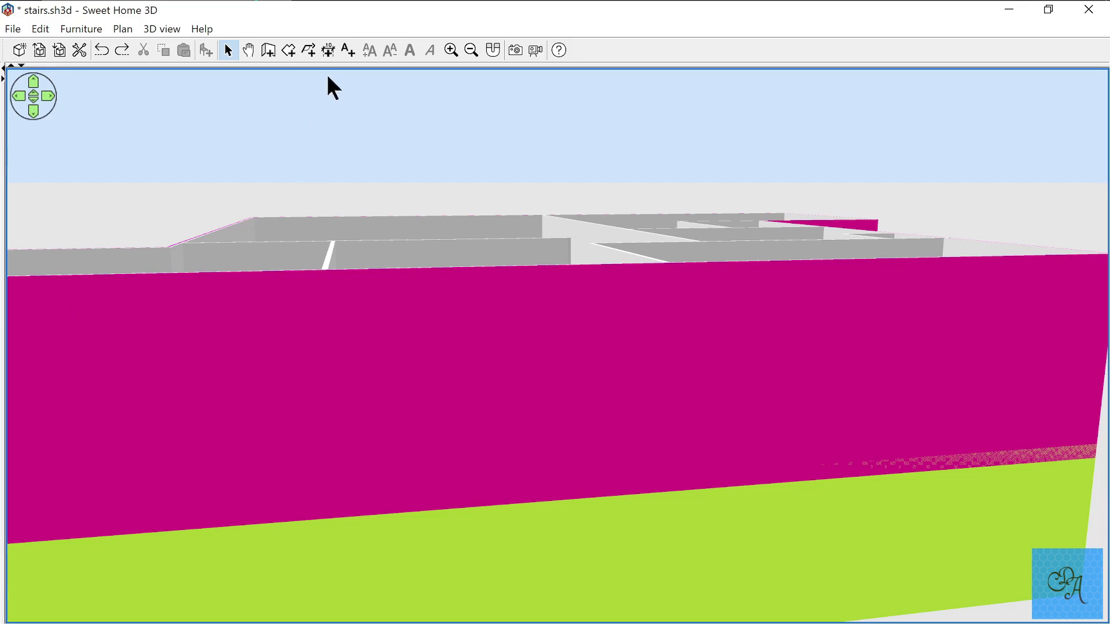
pyautogui.moveTo(335, 66); pyautogui.dragTo(341, 311)
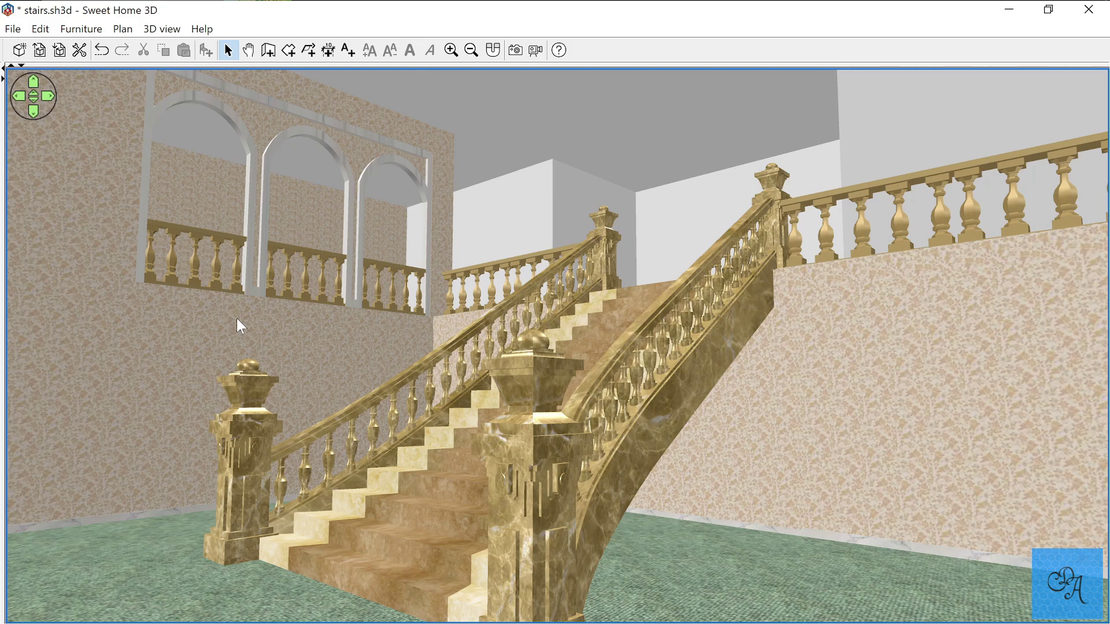
# - Turn the camera up to the chandelier hanging over the stairwell
pyautogui.moveTo(237, 318); pyautogui.dragTo(771, 497)
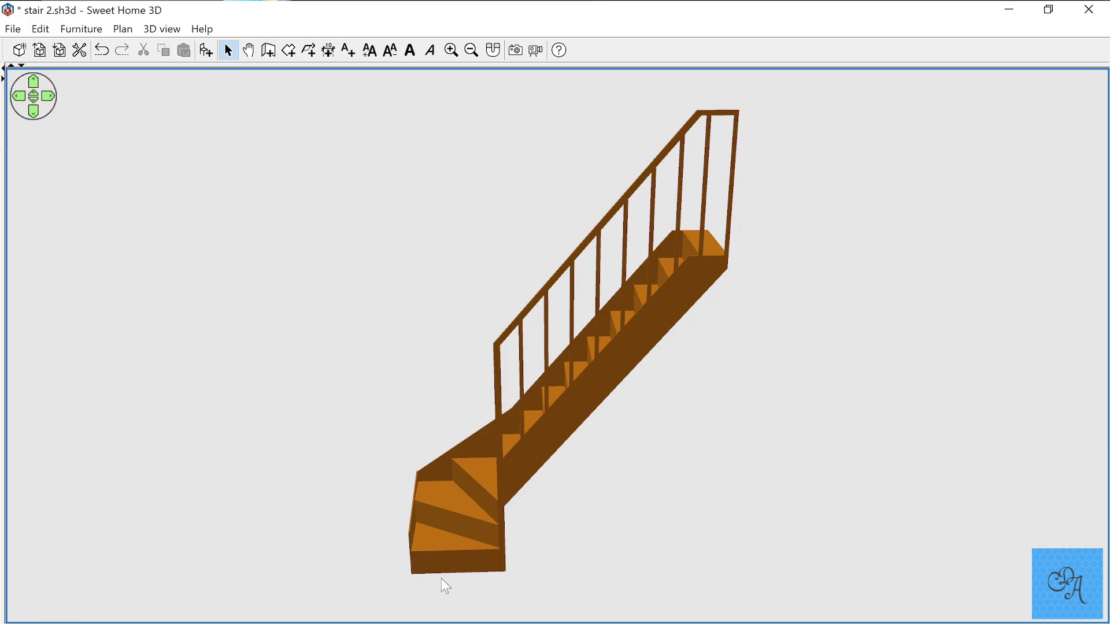
# - Orbit the wooden stair to face its steps, then switch to Virtual visit facing it
pyautogui.moveTo(442, 578); pyautogui.dragTo(982, 528)
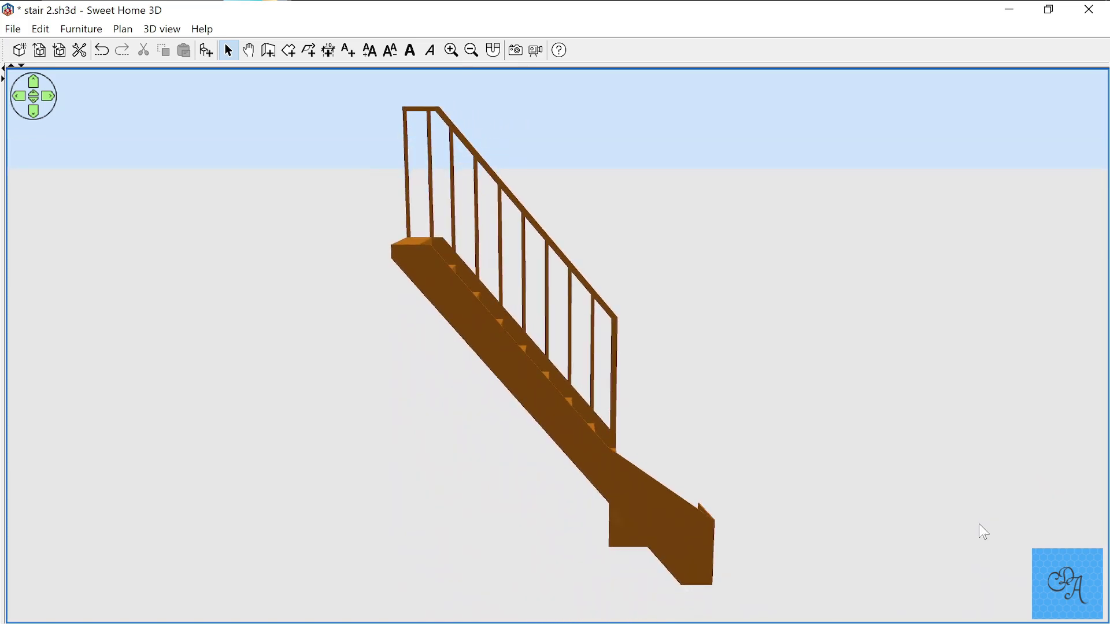
pyautogui.moveTo(981, 528); pyautogui.dragTo(708, 542)
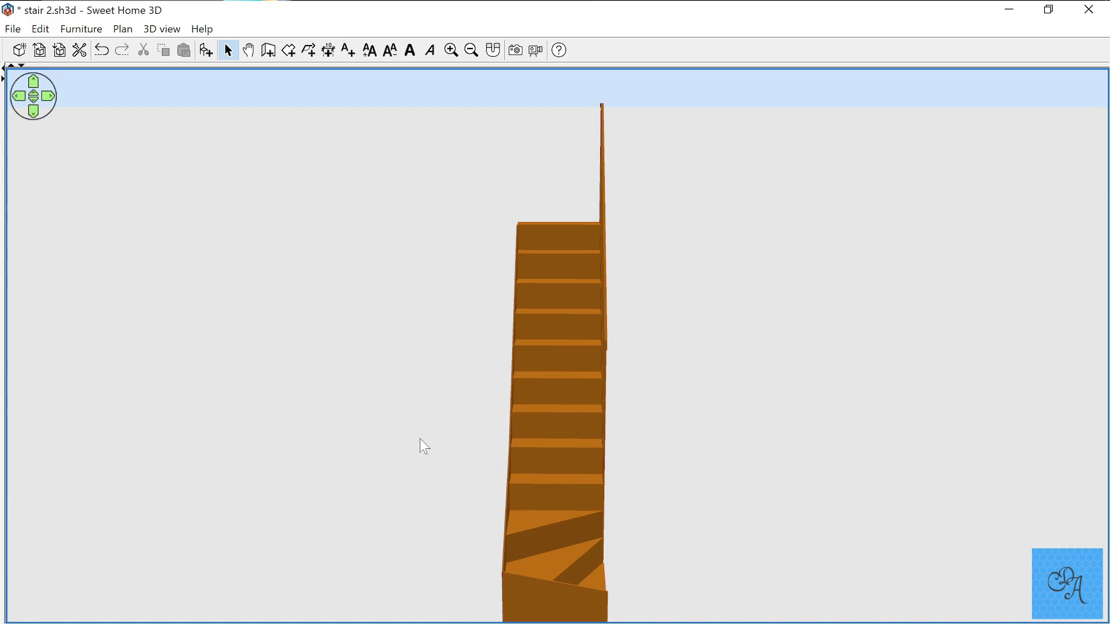
pyautogui.rightClick(429, 417)
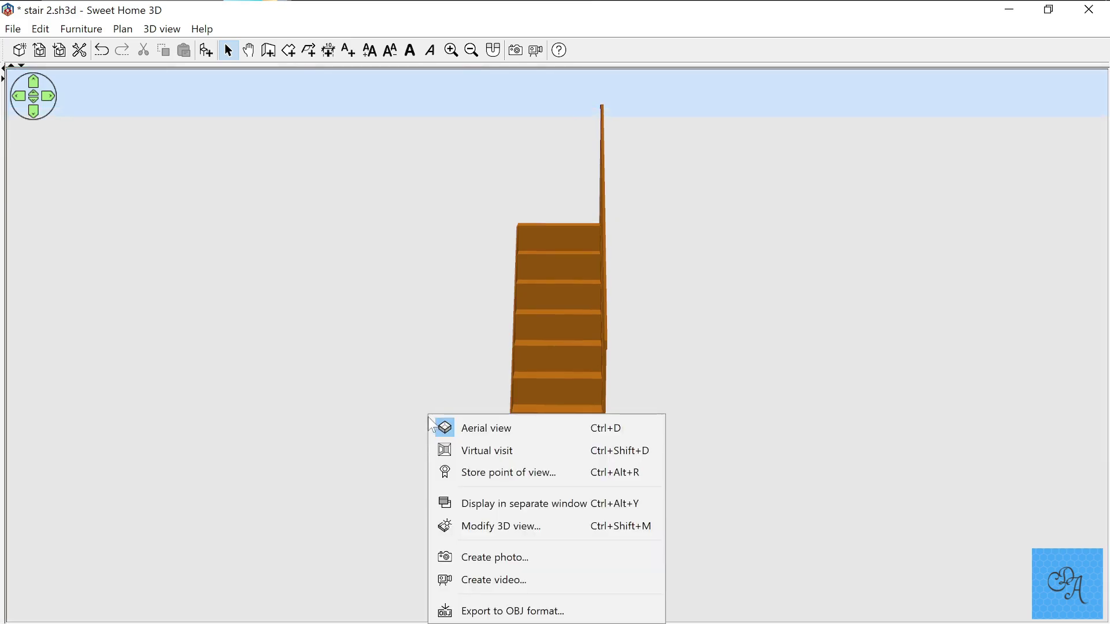
pyautogui.click(493, 447)
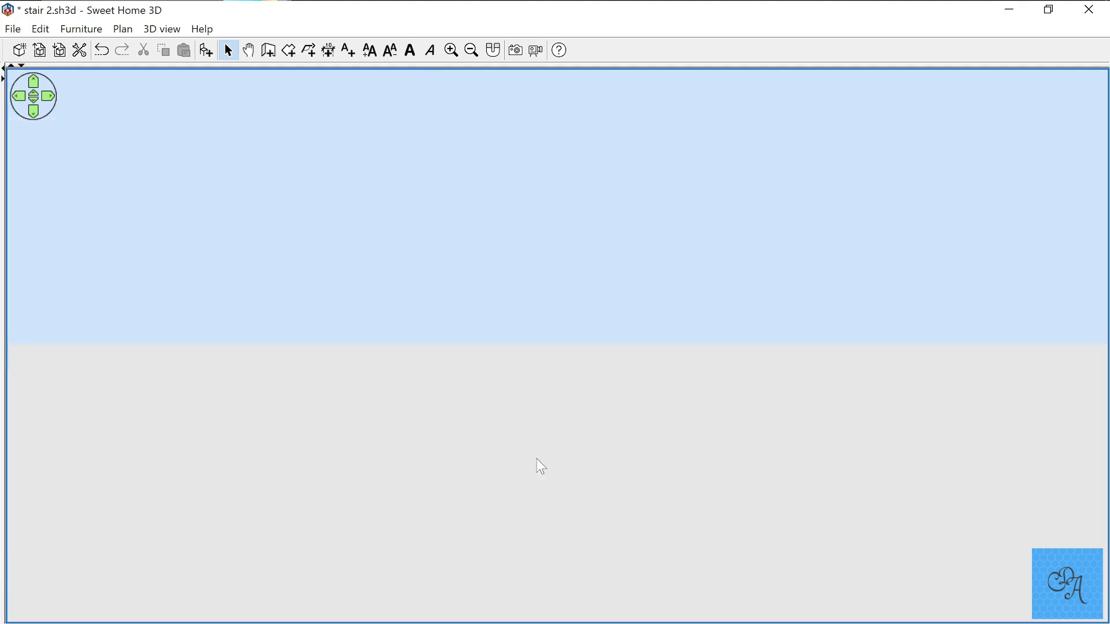
pyautogui.moveTo(691, 446); pyautogui.dragTo(770, 463)
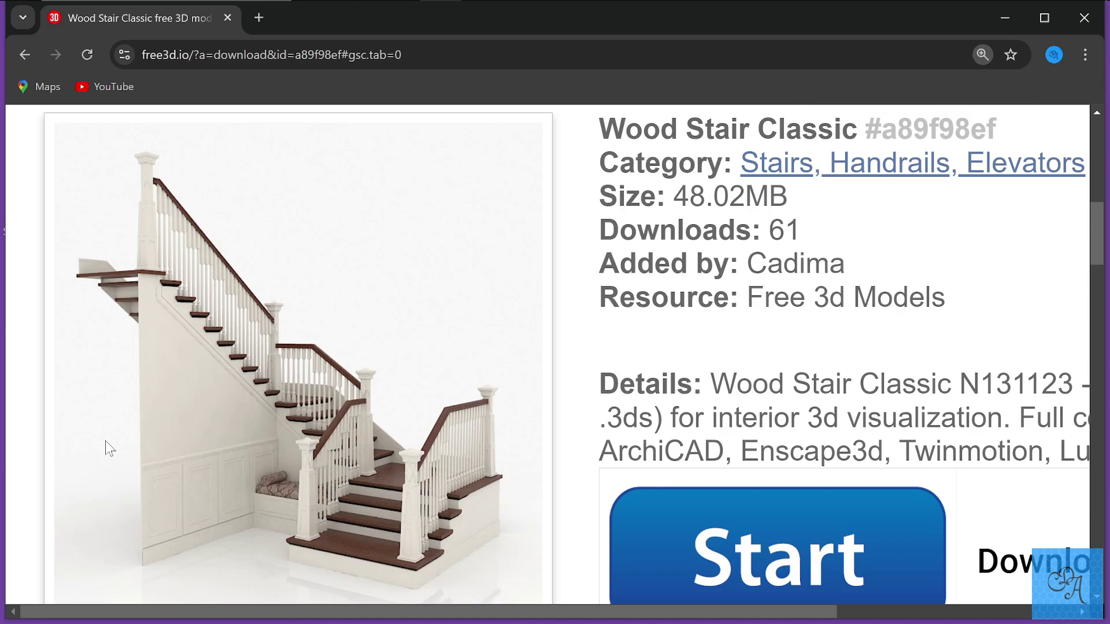
# - Zoom the free3d Wood Stair Classic page in Chrome to 125%
pyautogui.keyDown('ctrl'); pyautogui.scroll(2, 103, 454); pyautogui.keyUp('ctrl')
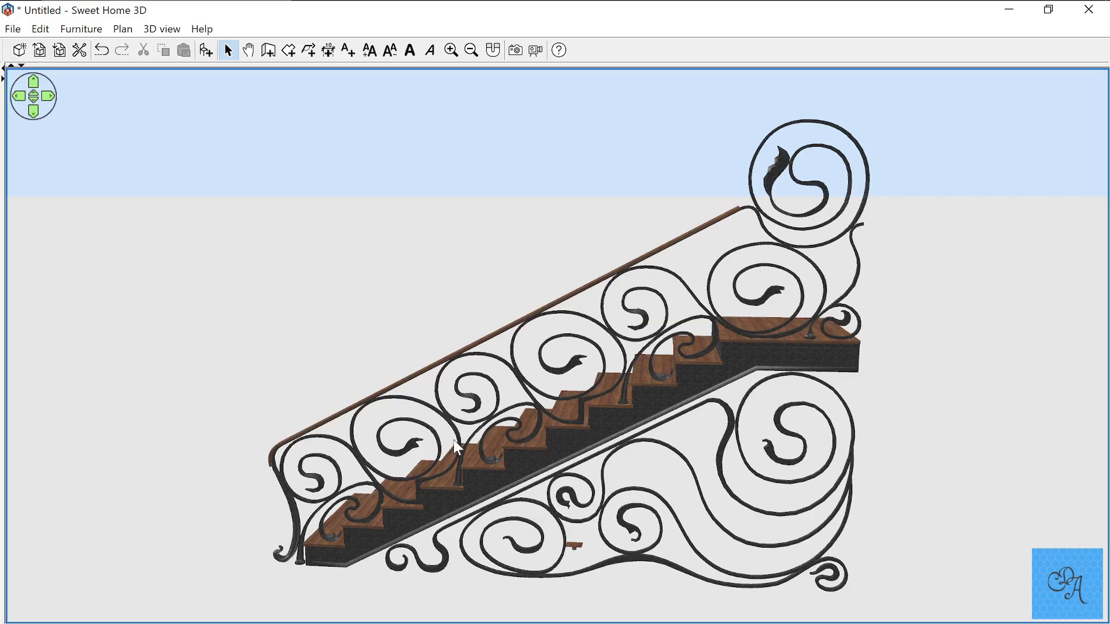
pyautogui.moveTo(453, 439); pyautogui.dragTo(276, 450)
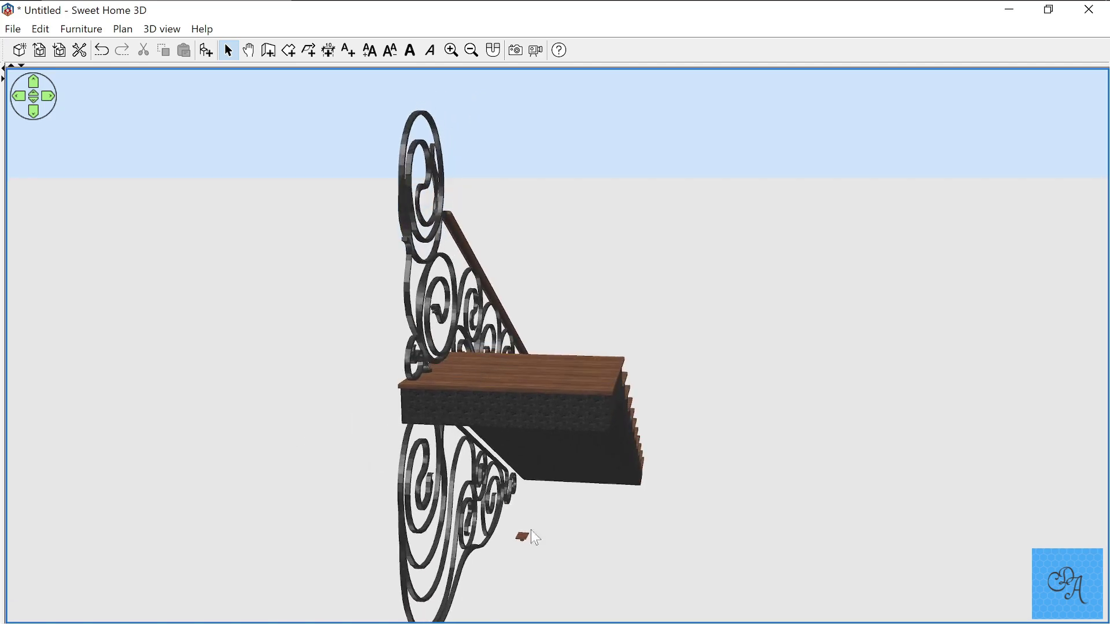
pyautogui.moveTo(530, 516); pyautogui.dragTo(750, 448)
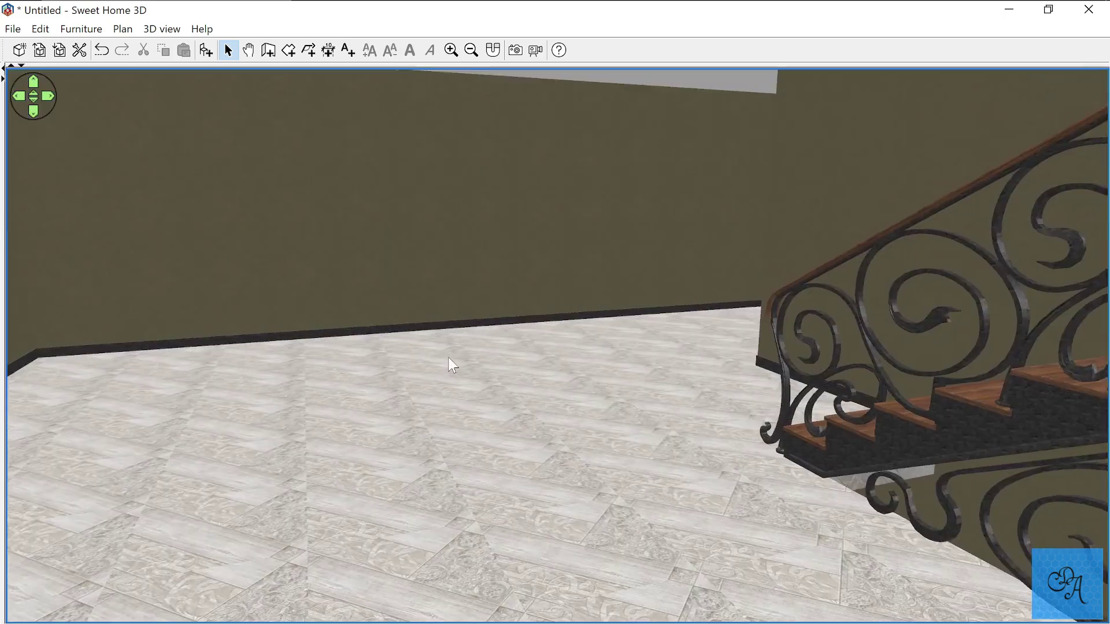
# - Walk into the tiled room and turn past the wrought-iron staircase to the bare olive-wall corner
pyautogui.moveTo(451, 367); pyautogui.dragTo(698, 574)
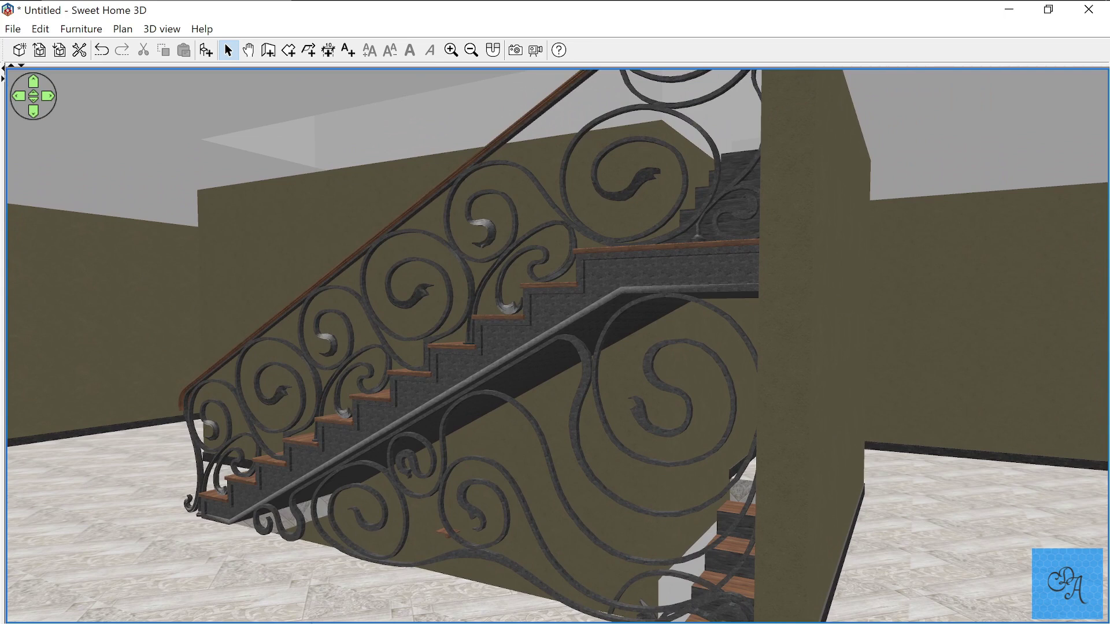
pyautogui.moveTo(646, 534); pyautogui.dragTo(719, 554)
# - Turn toward the doorway, then move close to the scrolled iron railing's curled posts and steps
pyautogui.moveTo(459, 556); pyautogui.dragTo(359, 522)
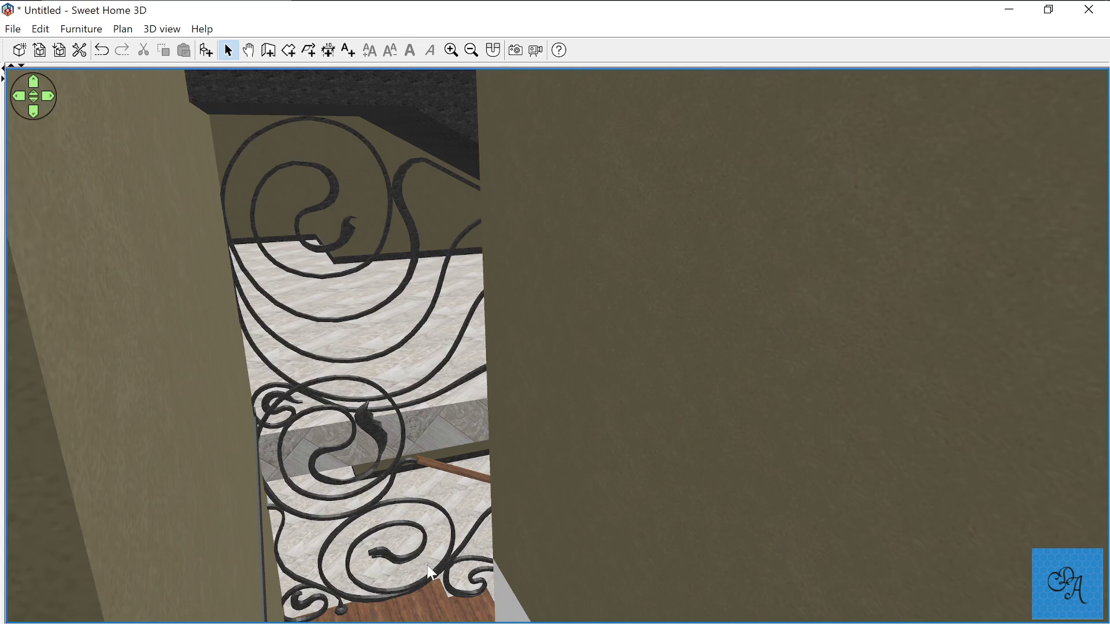
pyautogui.moveTo(434, 572); pyautogui.dragTo(449, 574)
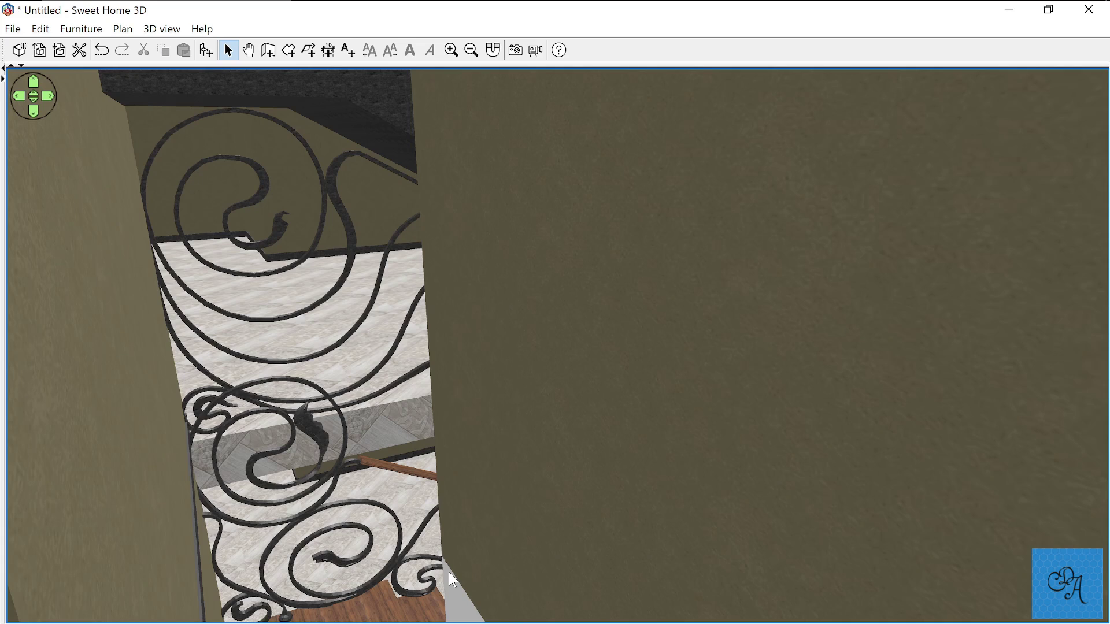
pyautogui.moveTo(449, 571); pyautogui.dragTo(956, 582)
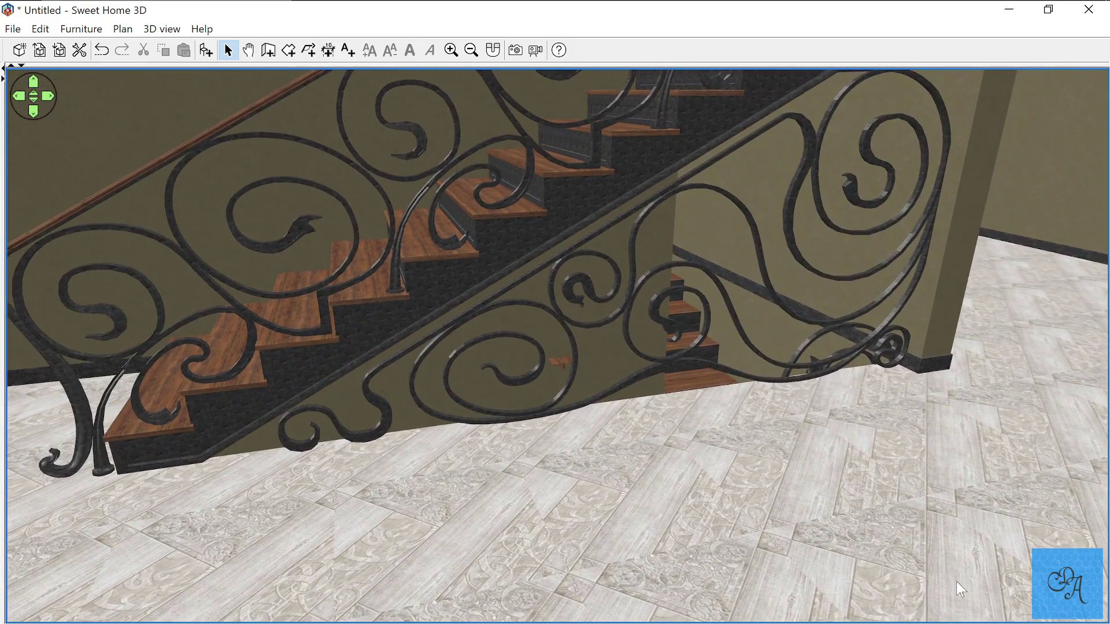